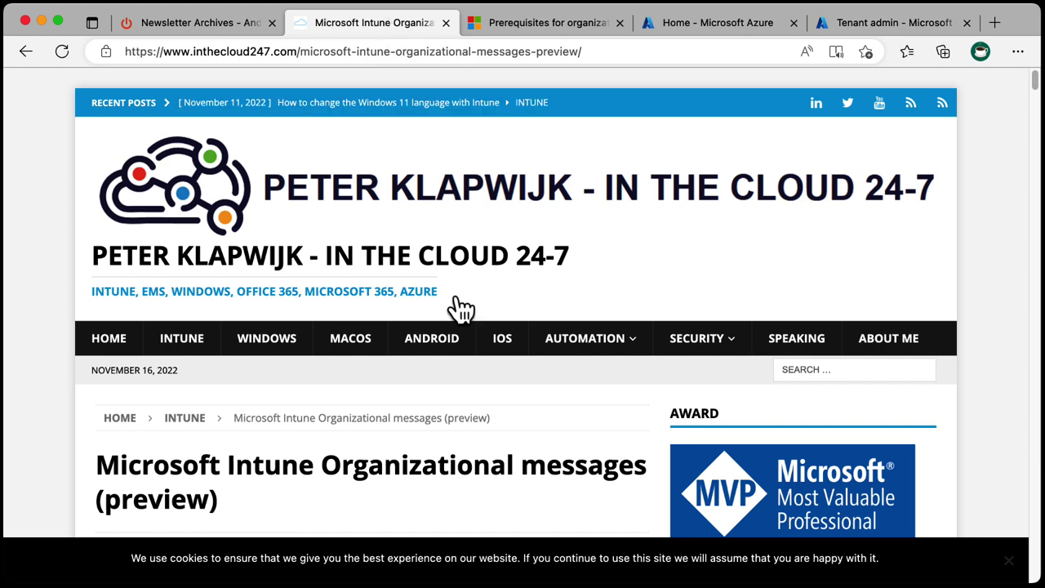
- Read the introduction of the blog post on Microsoft Intune organizational messages, down to the message types
{"action": "scroll", "coordinate": [515, 444], "scroll_direction": "down", "scroll_amount": 3}
{"action": "scroll", "coordinate": [513, 431], "scroll_direction": "down", "scroll_amount": 2}
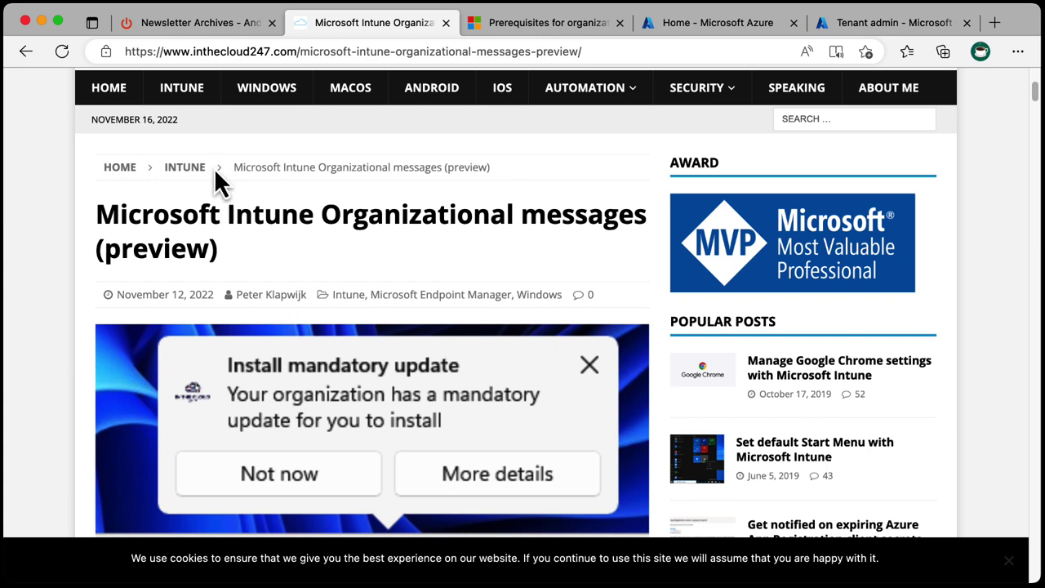
{"action": "scroll", "coordinate": [424, 384], "scroll_direction": "down", "scroll_amount": 5}
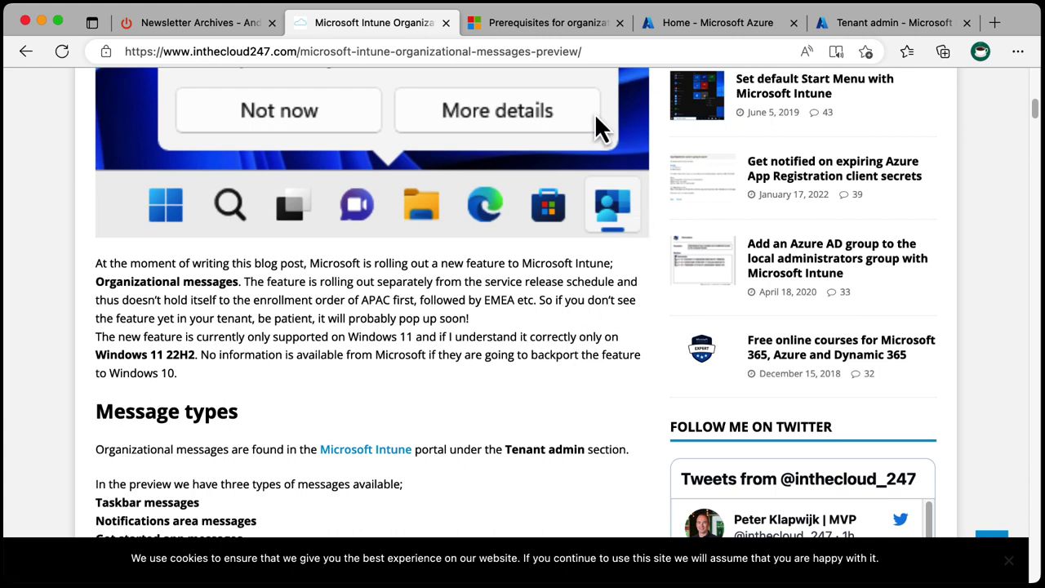
- Review the organizational messages prerequisites on Microsoft Learn, covering the licensing, role, logo, URL and policy requirements
{"action": "left_click", "coordinate": [537, 23]}
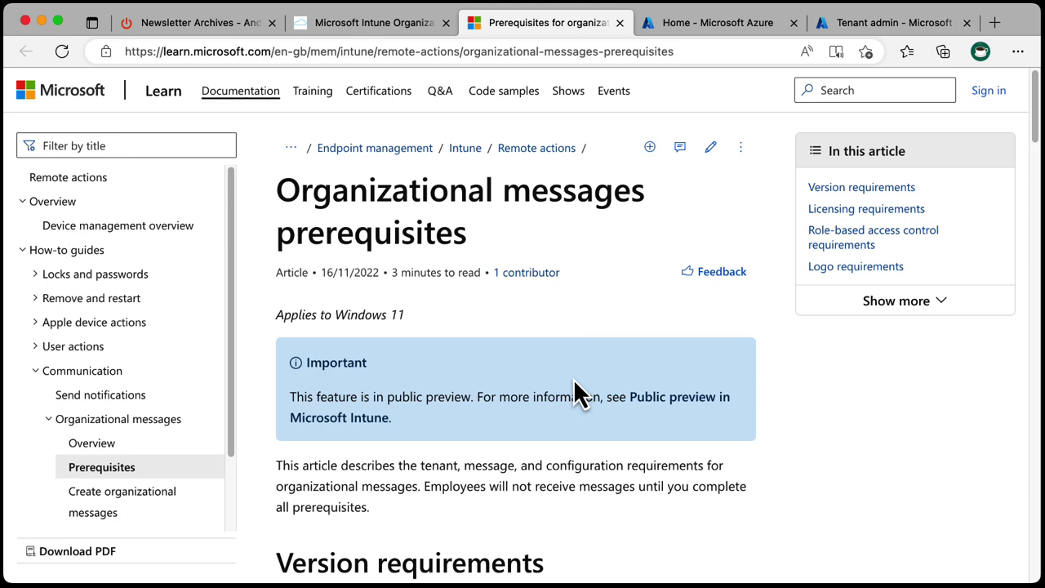
{"action": "scroll", "coordinate": [574, 390], "scroll_direction": "down", "scroll_amount": 10}
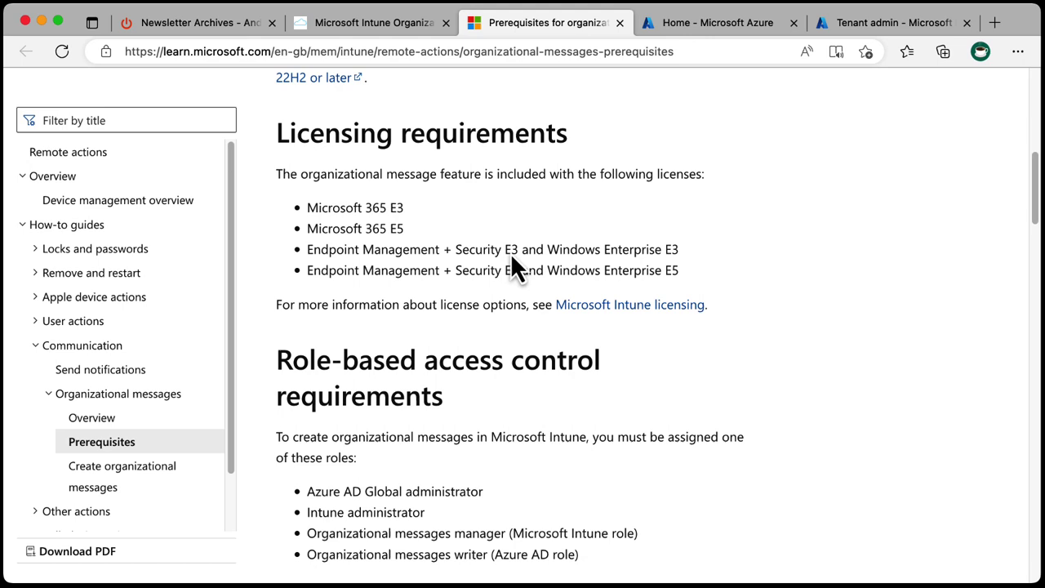
{"action": "scroll", "coordinate": [735, 432], "scroll_direction": "down", "scroll_amount": 2}
{"action": "scroll", "coordinate": [734, 431], "scroll_direction": "down", "scroll_amount": 2}
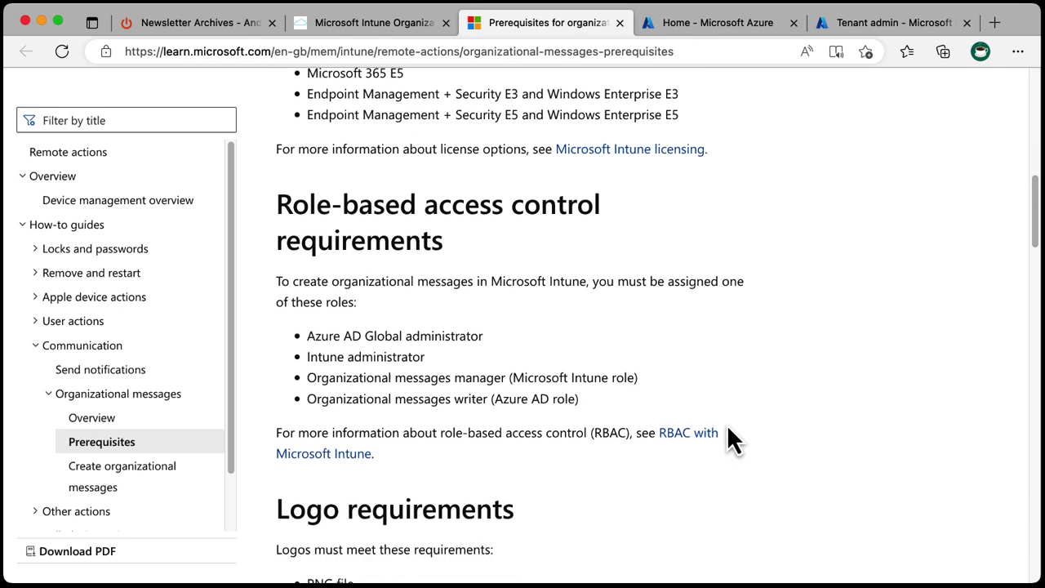
{"action": "scroll", "coordinate": [674, 401], "scroll_direction": "down", "scroll_amount": 2}
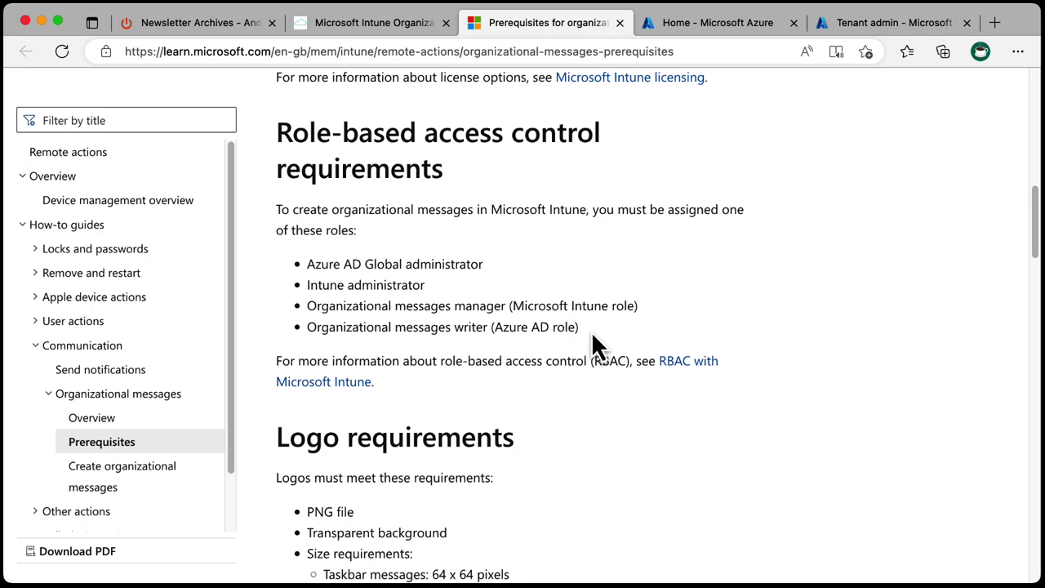
{"action": "scroll", "coordinate": [621, 400], "scroll_direction": "down", "scroll_amount": 5}
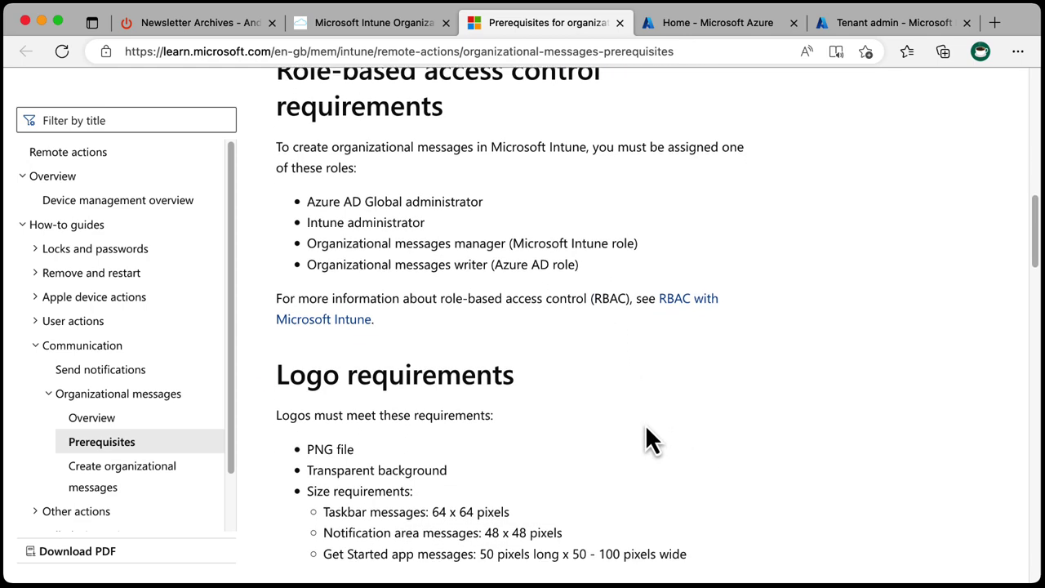
{"action": "scroll", "coordinate": [645, 413], "scroll_direction": "up", "scroll_amount": 1}
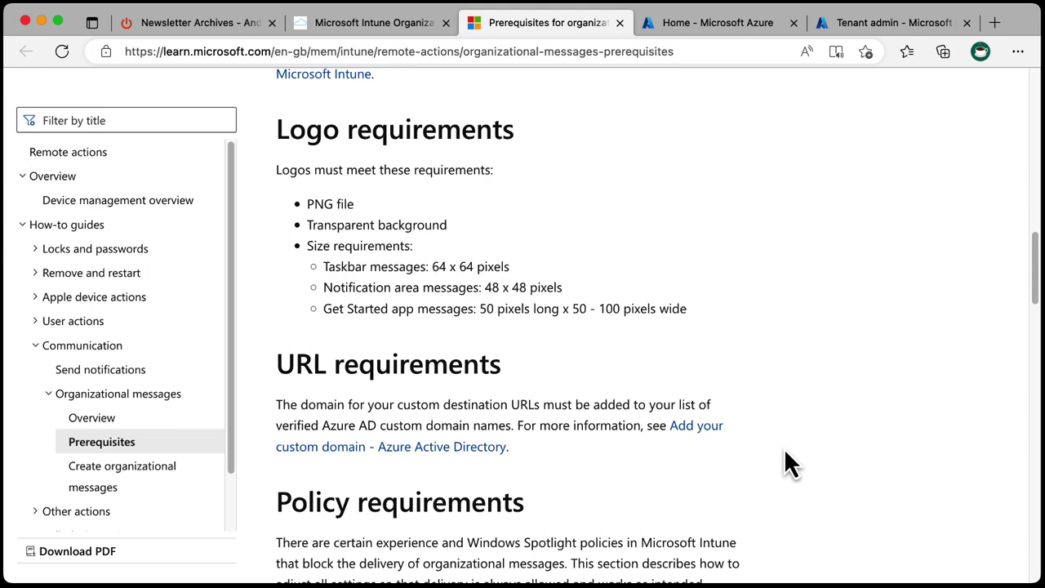
{"action": "scroll", "coordinate": [728, 455], "scroll_direction": "down", "scroll_amount": 3}
{"action": "scroll", "coordinate": [728, 455], "scroll_direction": "down", "scroll_amount": 5}
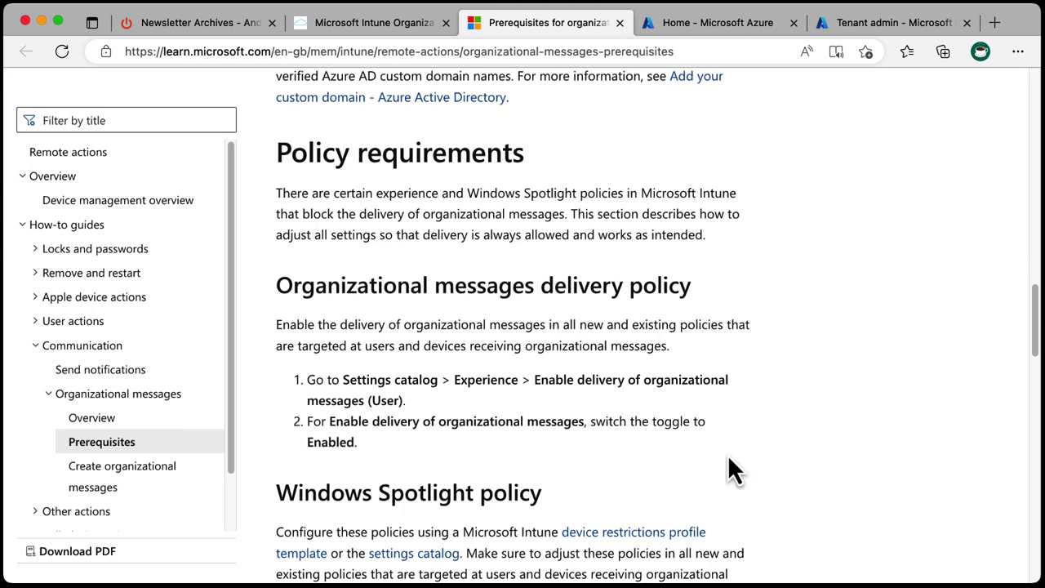
{"action": "scroll", "coordinate": [728, 454], "scroll_direction": "down", "scroll_amount": 1}
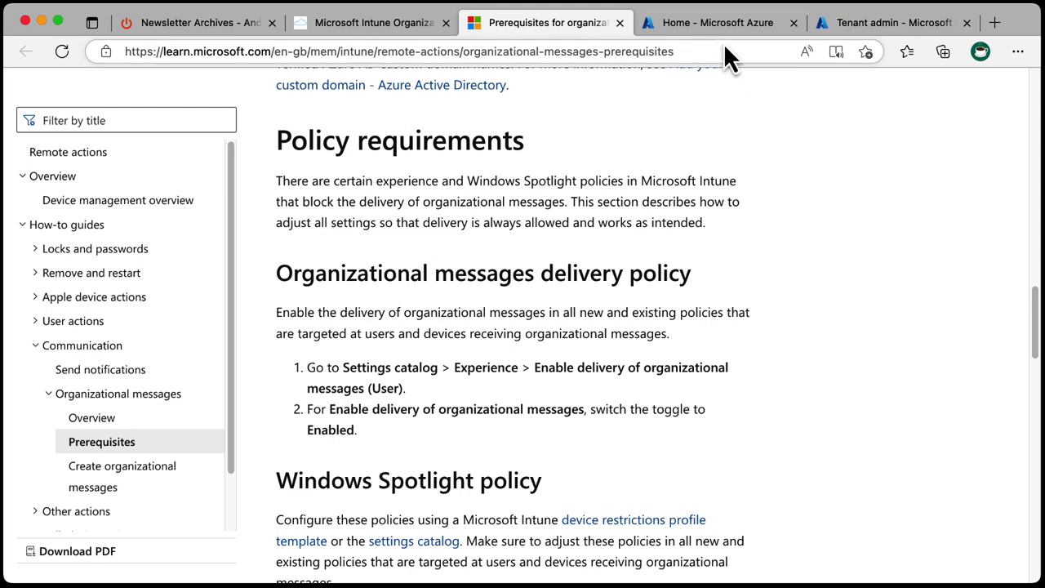
- Switch to the Microsoft Endpoint Manager admin center and open the device configuration profiles
{"action": "left_click", "coordinate": [726, 20]}
{"action": "left_click", "coordinate": [921, 25]}
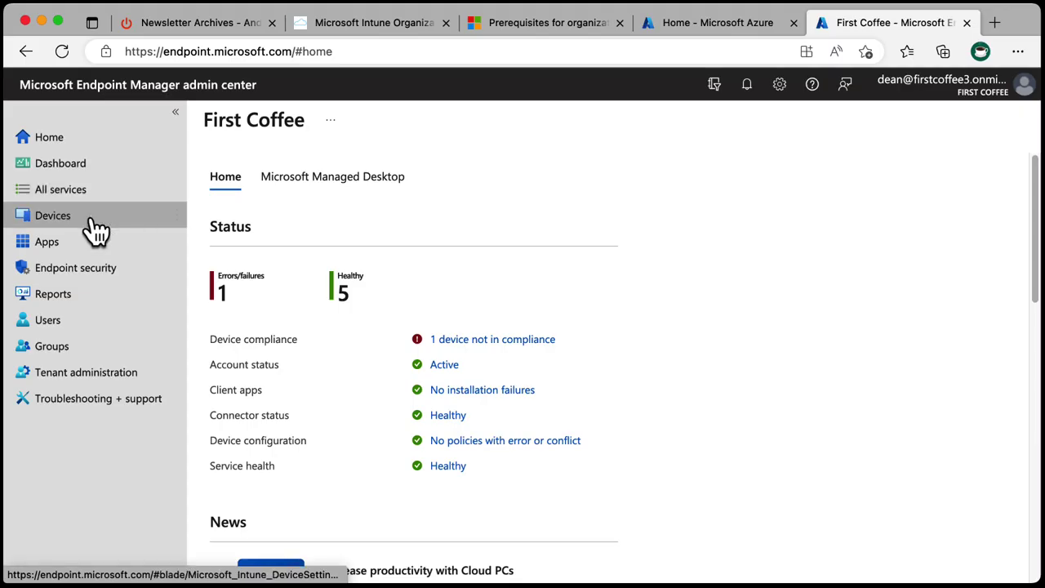
{"action": "left_click", "coordinate": [93, 221]}
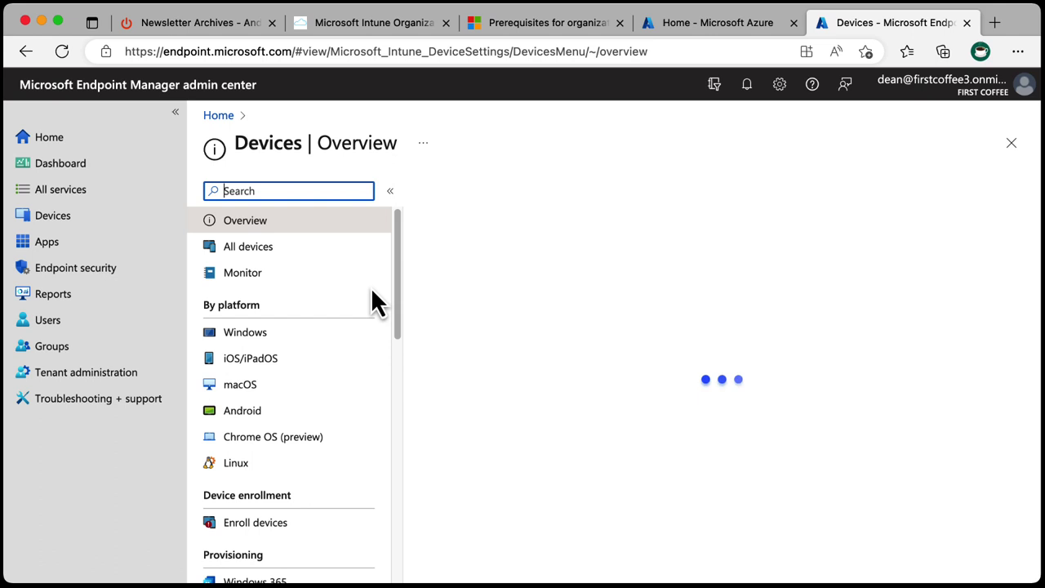
{"action": "left_click_drag", "start_coordinate": [396, 263], "coordinate": [398, 394]}
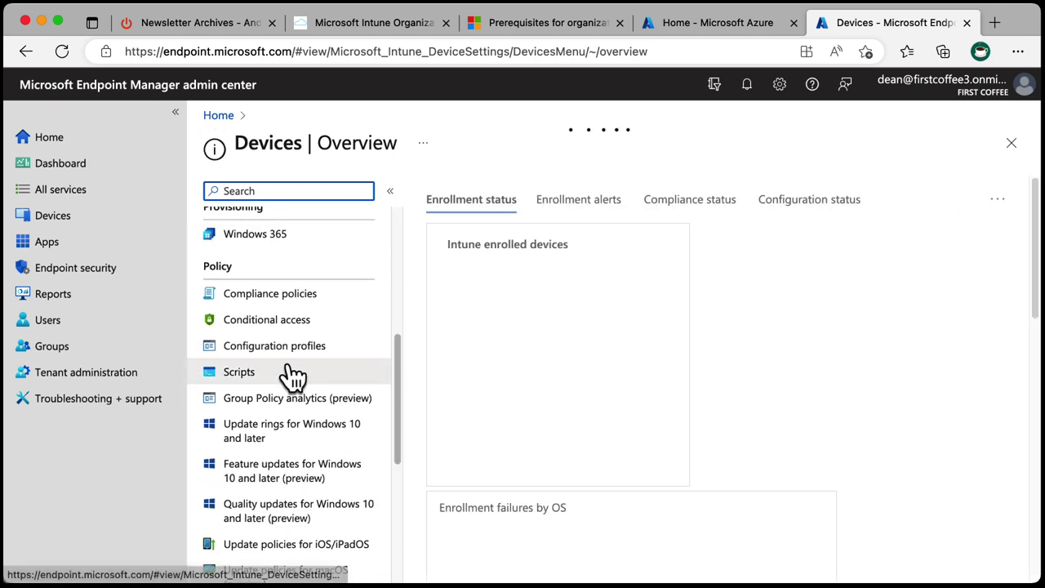
{"action": "left_click", "coordinate": [294, 349]}
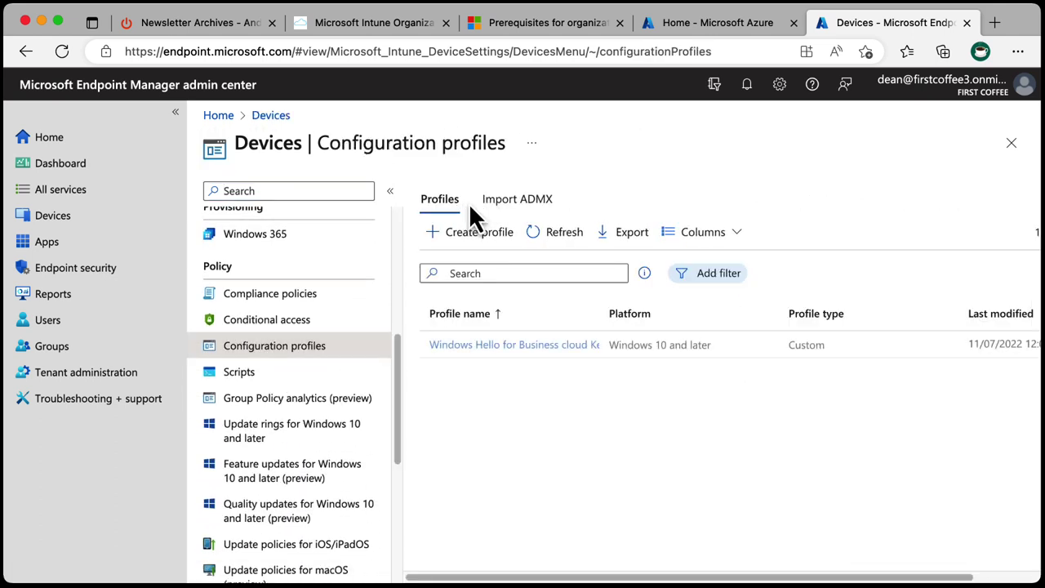
- Create a configuration profile for Windows 10 and later with the Settings catalog profile type
{"action": "left_click", "coordinate": [474, 232]}
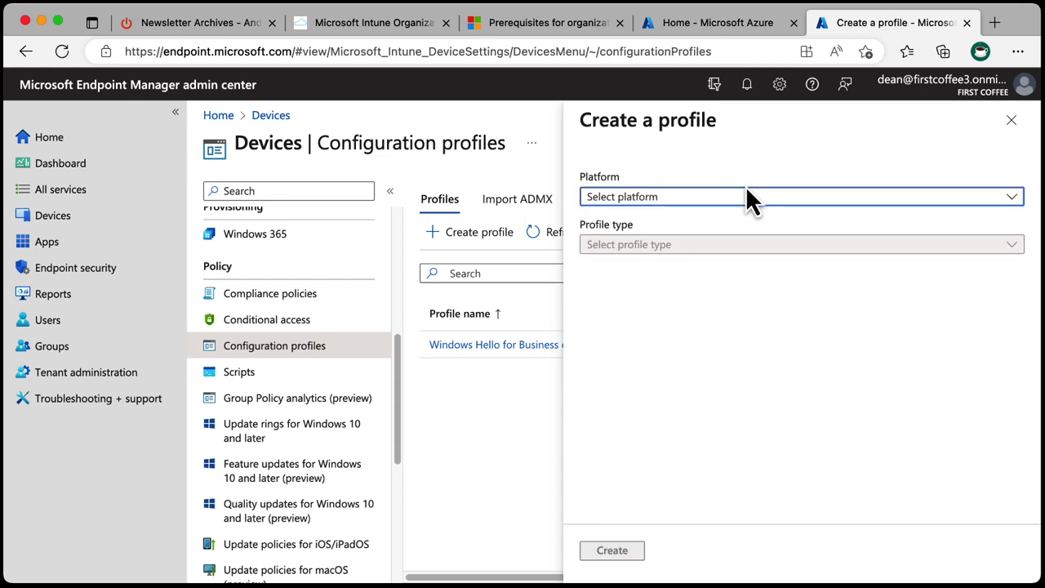
{"action": "left_click", "coordinate": [733, 203]}
{"action": "left_click", "coordinate": [693, 353]}
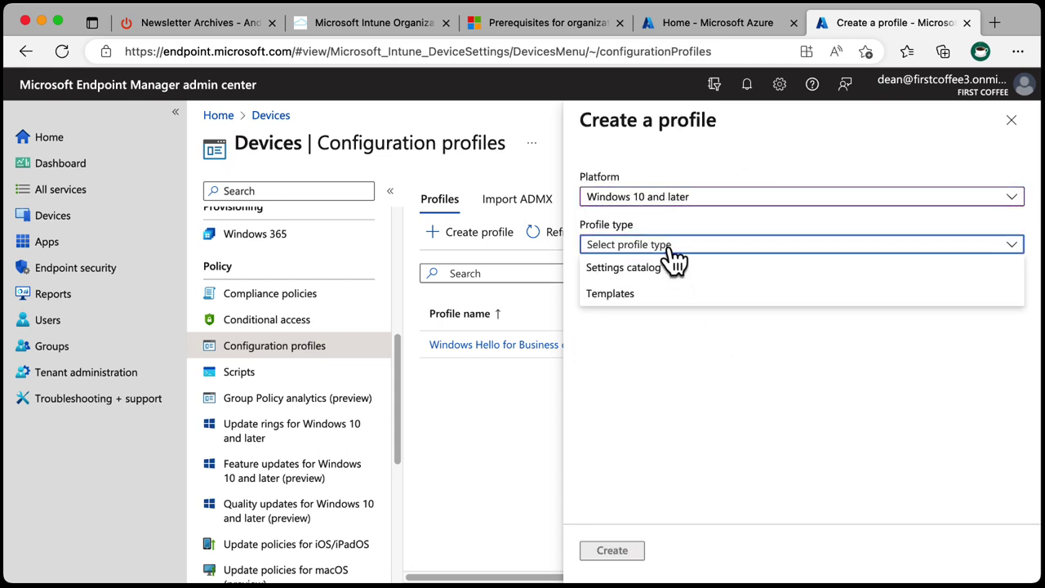
{"action": "left_click", "coordinate": [678, 269]}
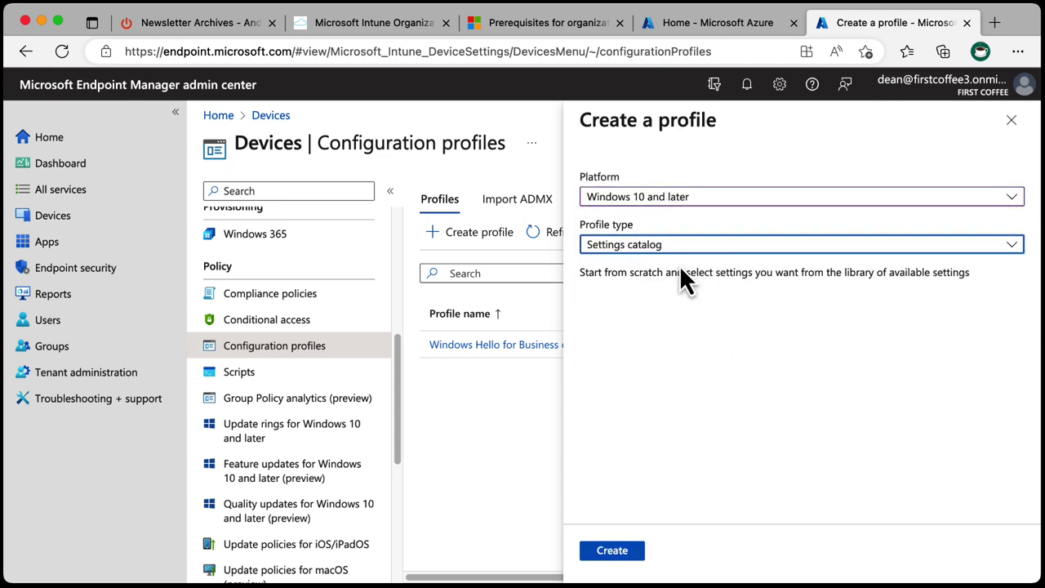
{"action": "left_click", "coordinate": [640, 552]}
- Name the profile "Org Messages" and open the settings picker for its configuration settings
{"action": "left_click", "coordinate": [544, 238]}
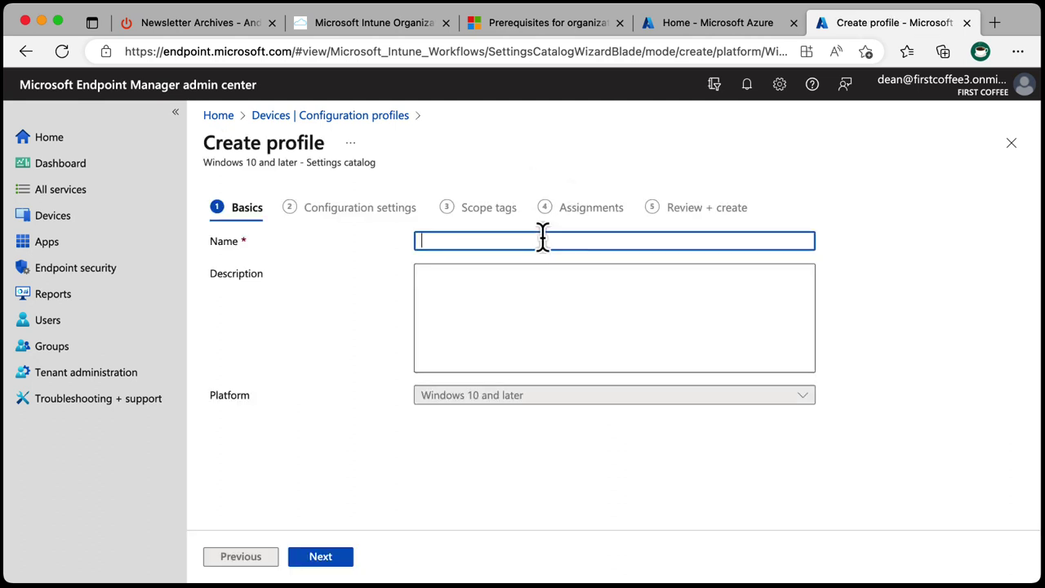
{"action": "type", "text": "Org Messages"}
{"action": "left_click", "coordinate": [343, 560]}
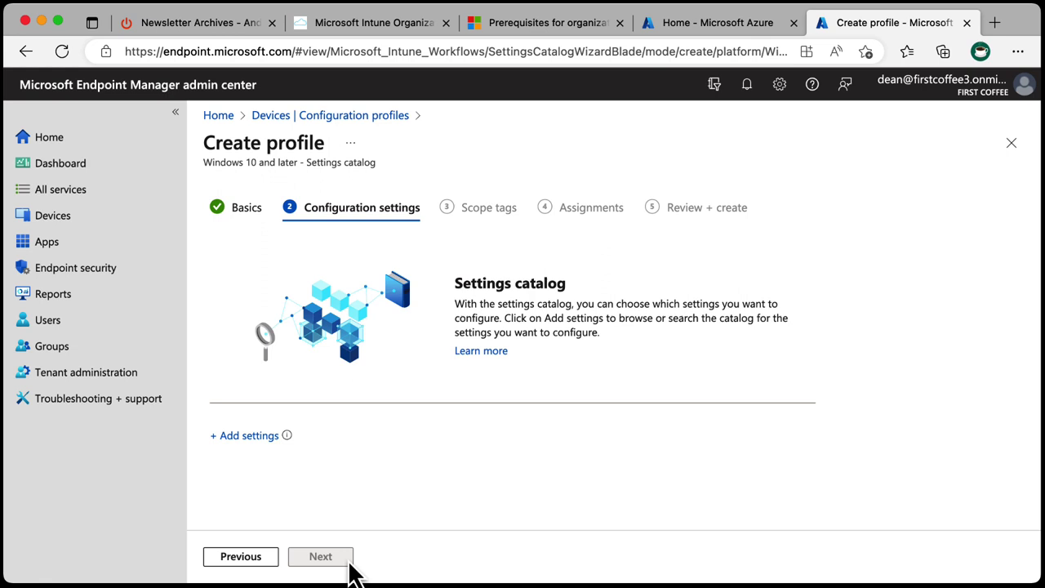
{"action": "left_click", "coordinate": [245, 441]}
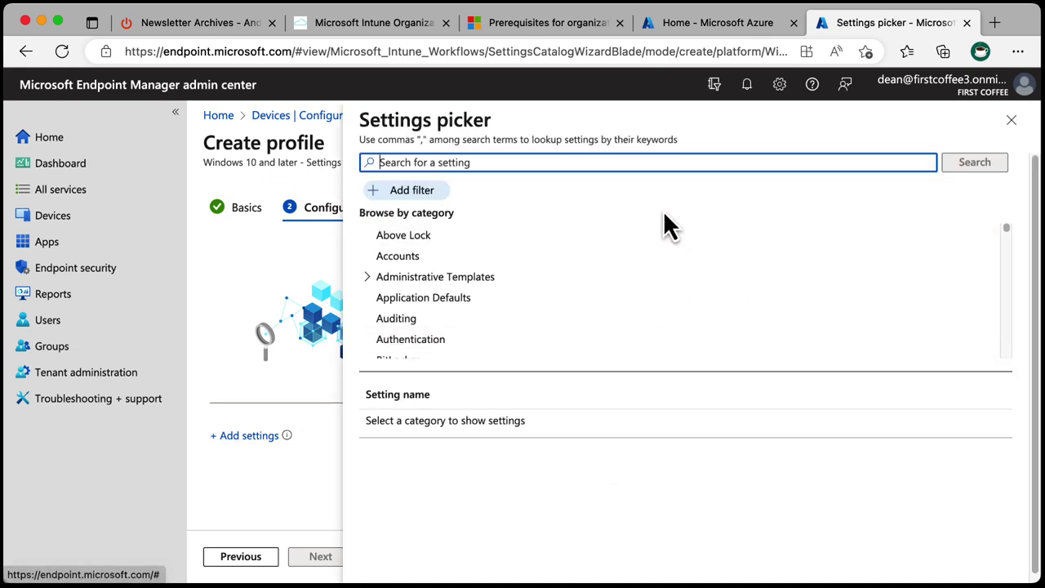
- Search the available settings for "organ" and look through the matching categories
{"action": "type", "text": "orga"}
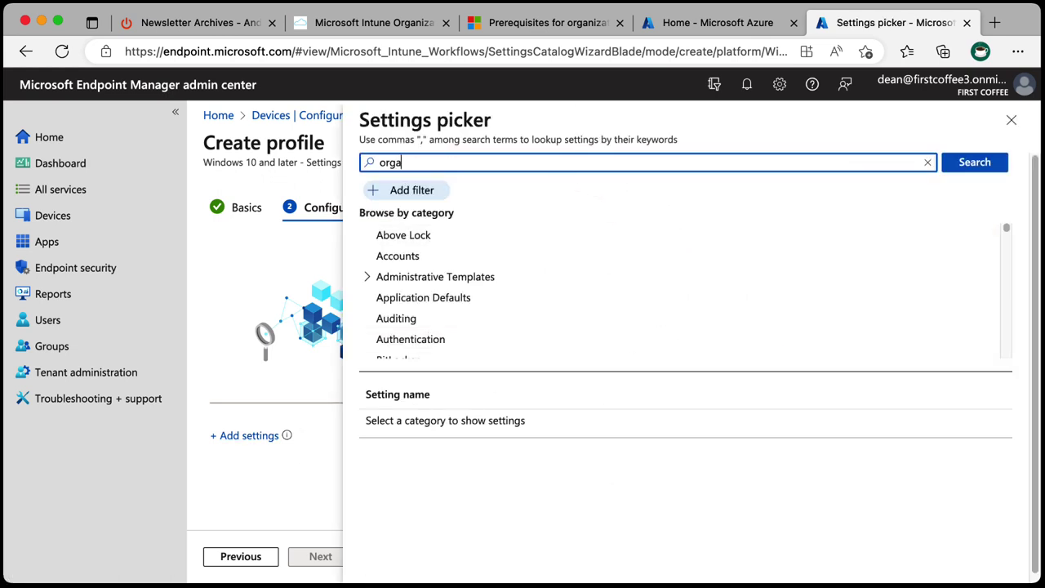
{"action": "type", "text": "n"}
{"action": "key", "text": "Return"}
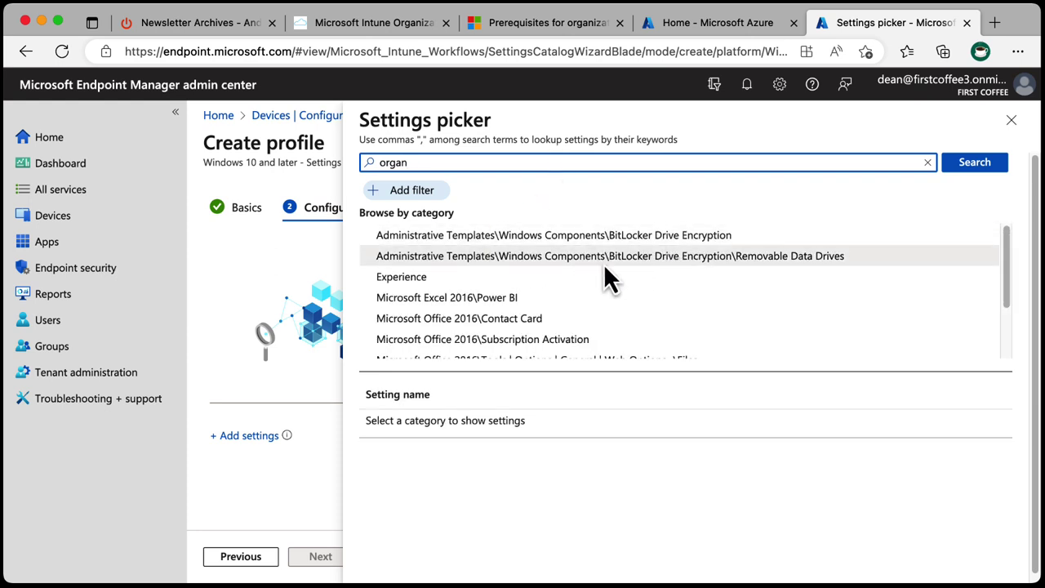
{"action": "scroll", "coordinate": [605, 302], "scroll_direction": "down", "scroll_amount": 3}
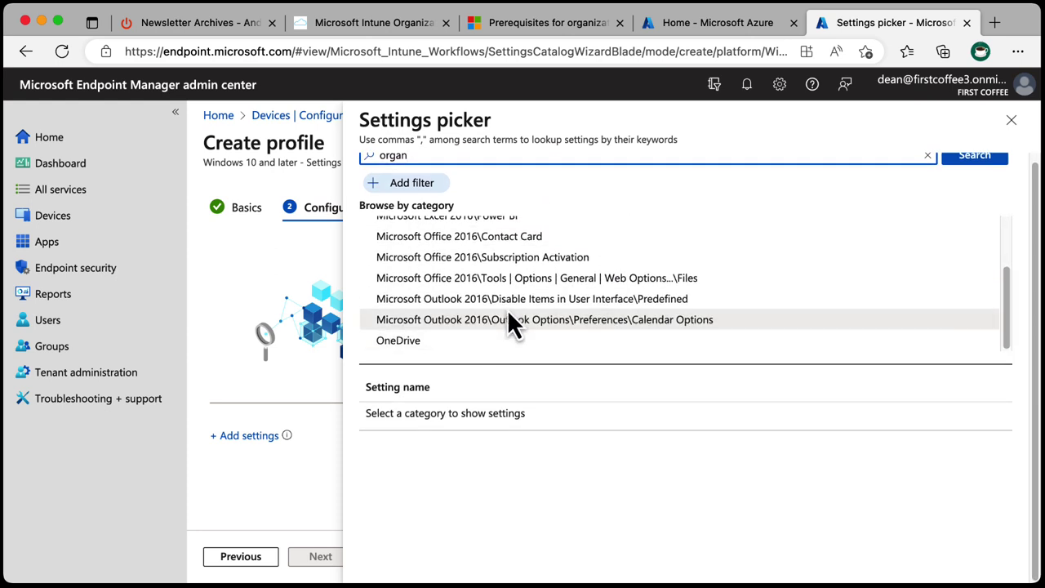
{"action": "scroll", "coordinate": [605, 282], "scroll_direction": "up", "scroll_amount": 3}
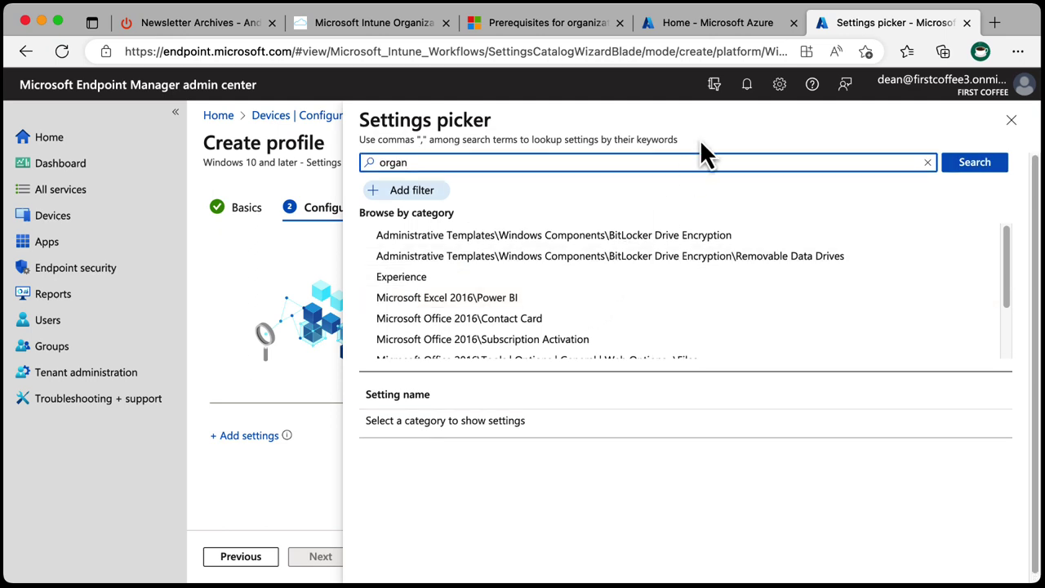
- Check the delivery policy's setting path in the prerequisites article, then clear the settings search and open the Experience category
{"action": "left_click", "coordinate": [516, 24]}
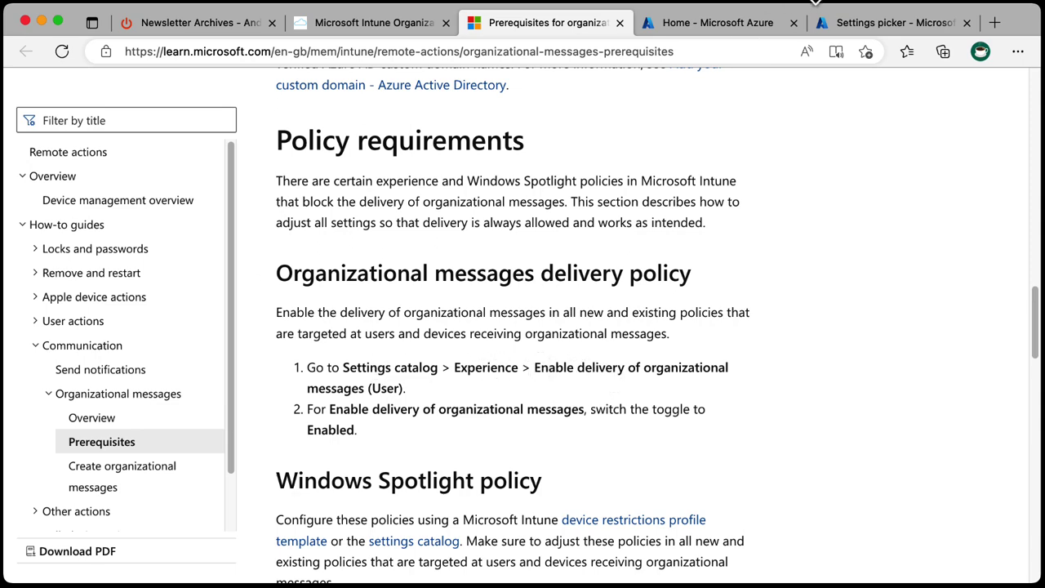
{"action": "left_click", "coordinate": [838, 24]}
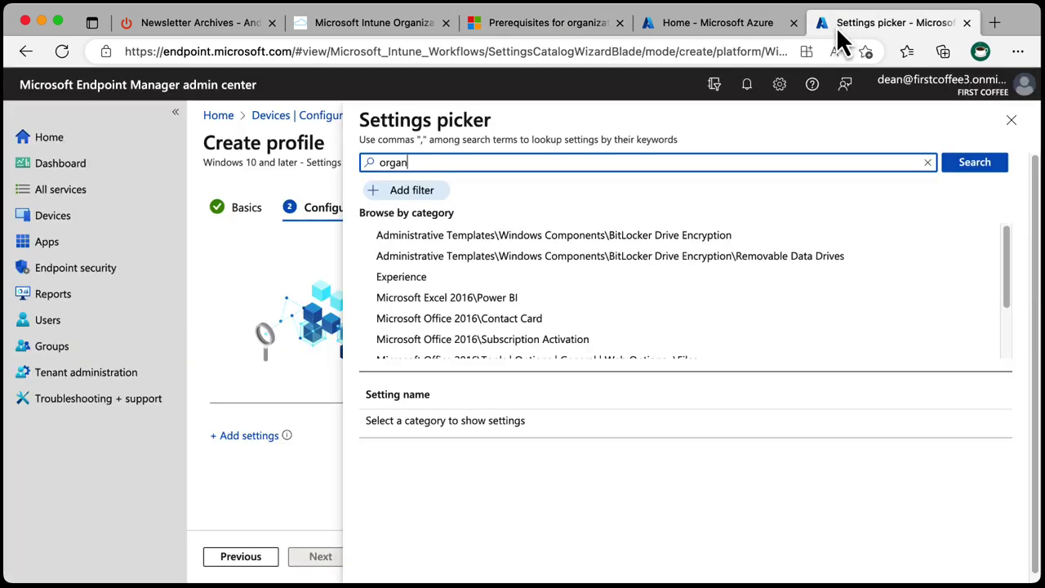
{"action": "left_click", "coordinate": [928, 162]}
{"action": "scroll", "coordinate": [465, 311], "scroll_direction": "down", "scroll_amount": 5}
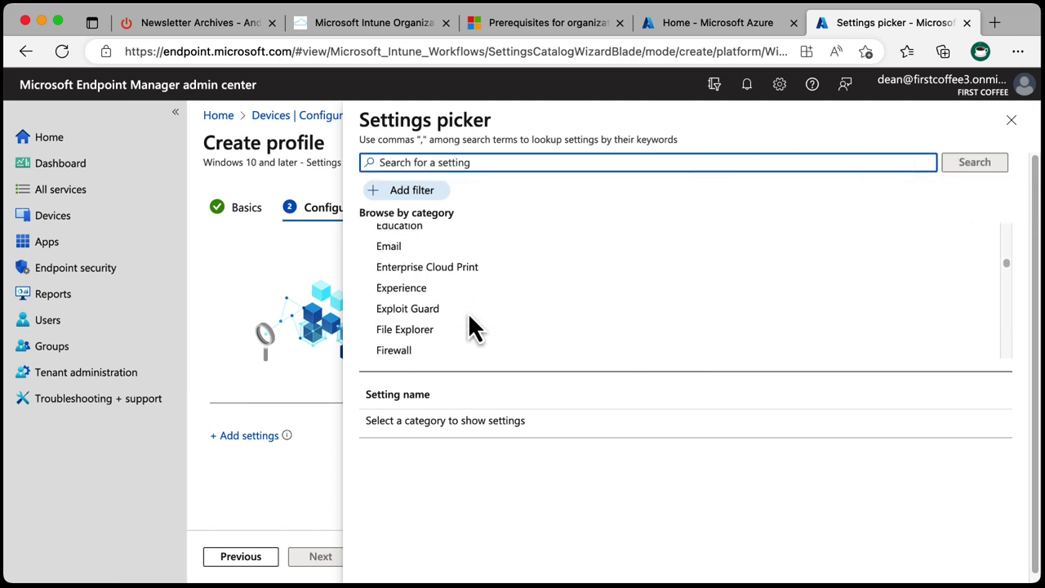
{"action": "scroll", "coordinate": [472, 325], "scroll_direction": "down", "scroll_amount": 1}
{"action": "left_click", "coordinate": [446, 258]}
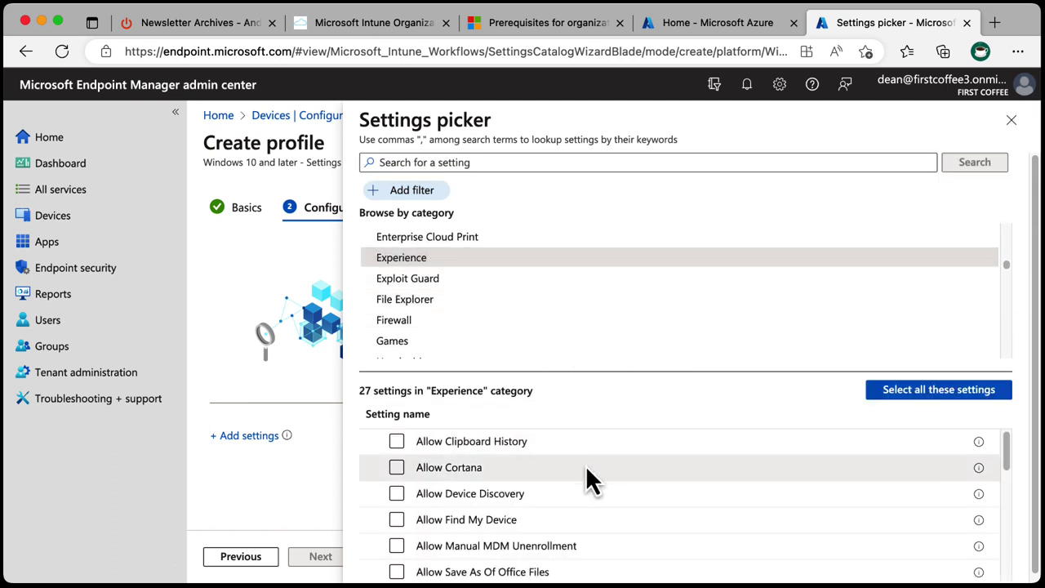
- Add the "Enable delivery of organizational messages (User)" setting to the profile and set it to Enabled
{"action": "scroll", "coordinate": [873, 469], "scroll_direction": "down", "scroll_amount": 5}
{"action": "left_click_drag", "start_coordinate": [1008, 490], "coordinate": [1009, 558]}
{"action": "left_click", "coordinate": [397, 528]}
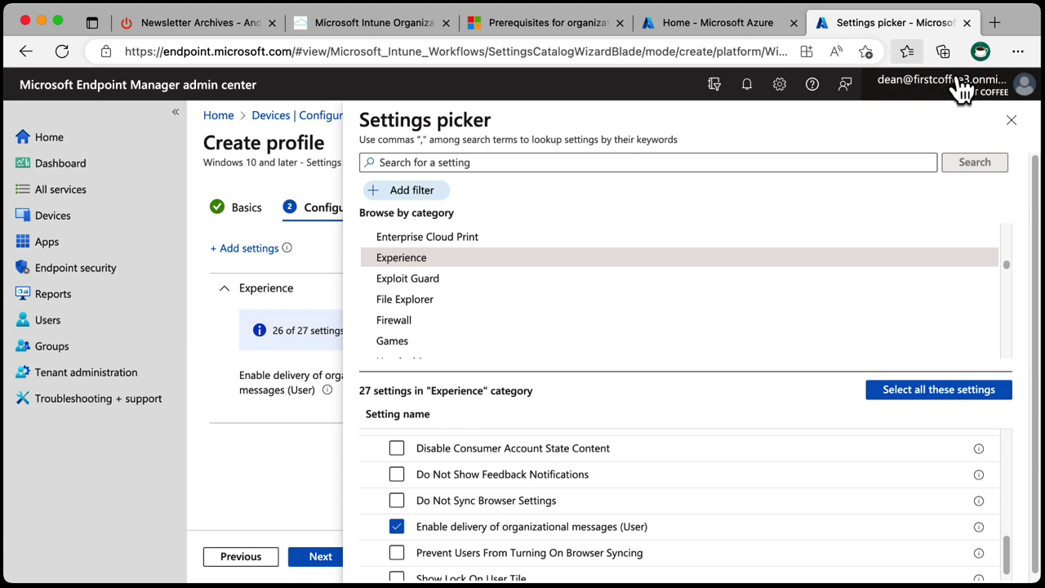
{"action": "left_click", "coordinate": [1011, 121]}
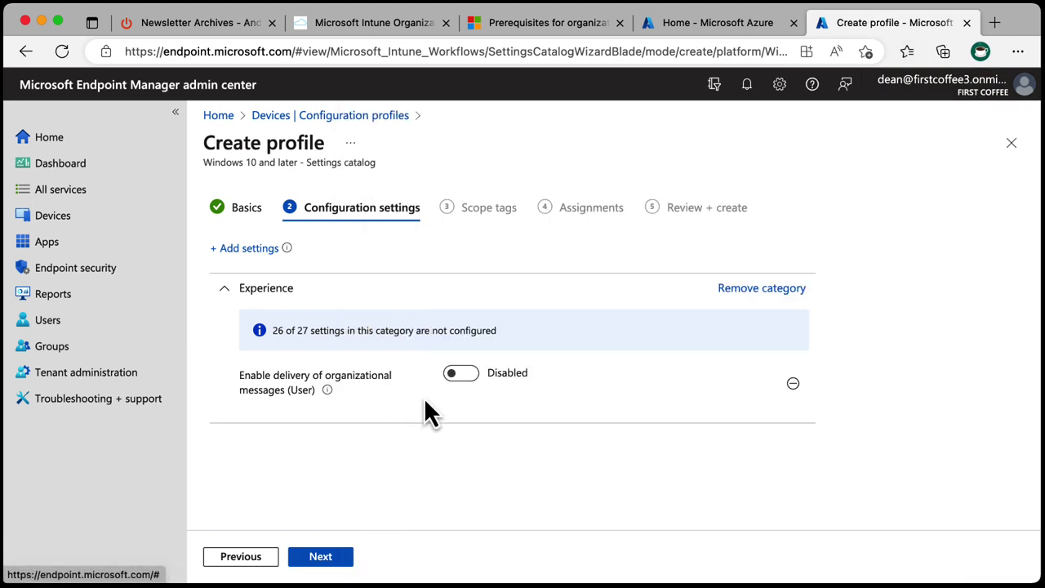
{"action": "left_click", "coordinate": [461, 373]}
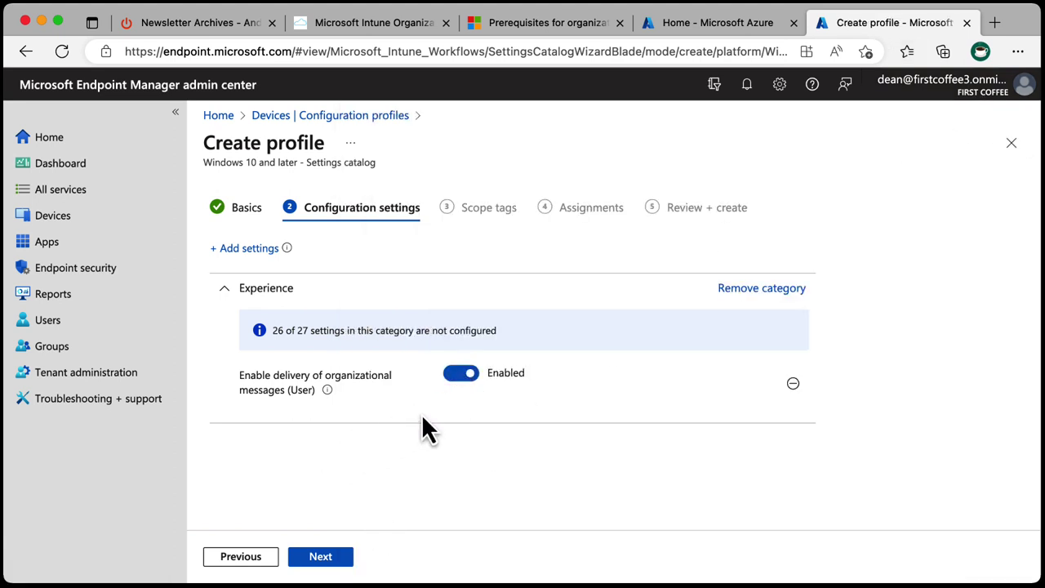
- Leave the scope tags empty, assign the profile to all devices and proceed to the final review
{"action": "left_click", "coordinate": [337, 564]}
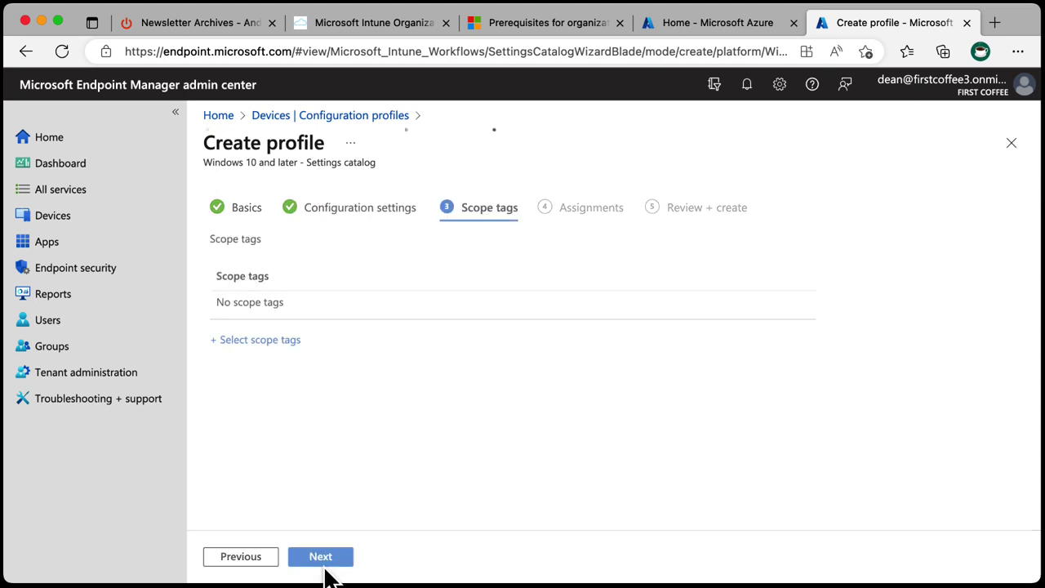
{"action": "left_click", "coordinate": [322, 560]}
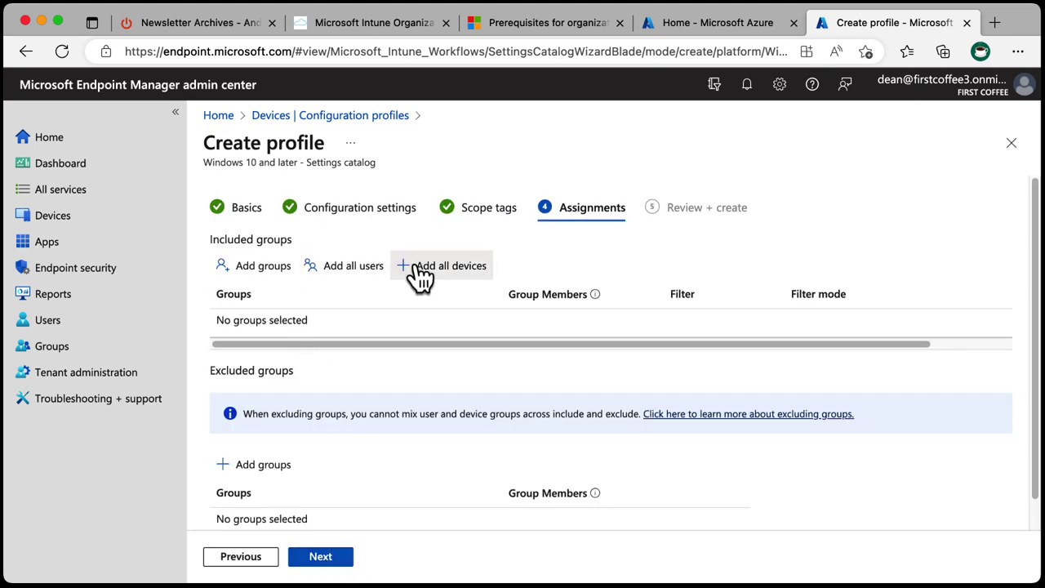
{"action": "left_click", "coordinate": [424, 267]}
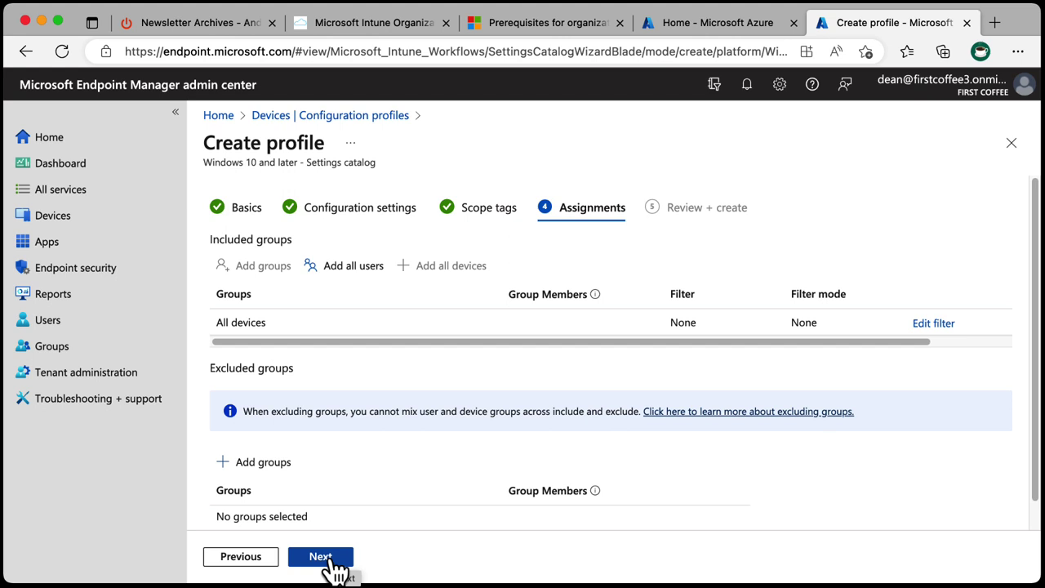
{"action": "left_click", "coordinate": [333, 562]}
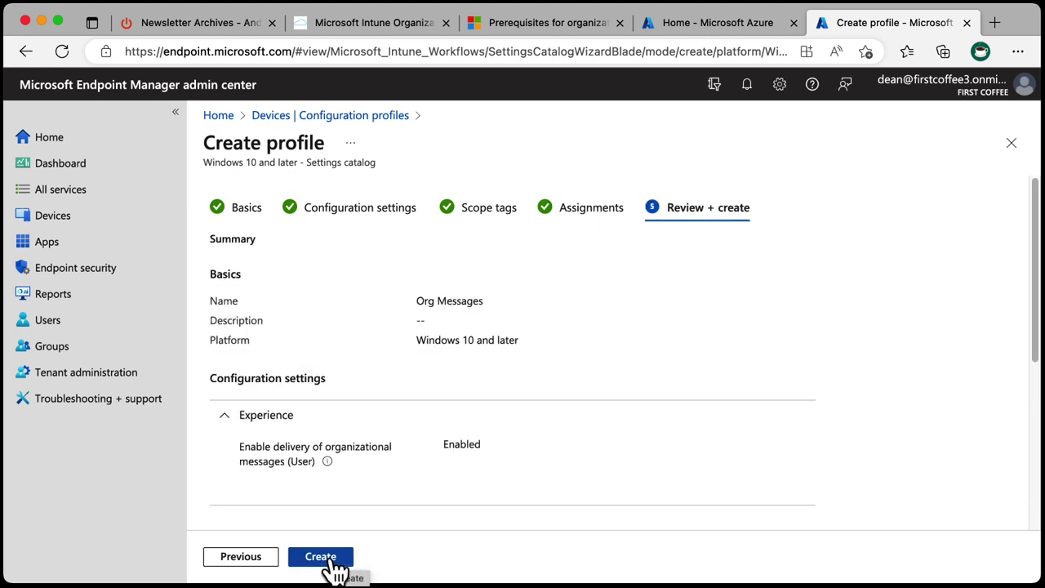
- Create the reviewed Org Messages profile and check the policy requirements in the prerequisites article again
{"action": "left_click", "coordinate": [327, 559]}
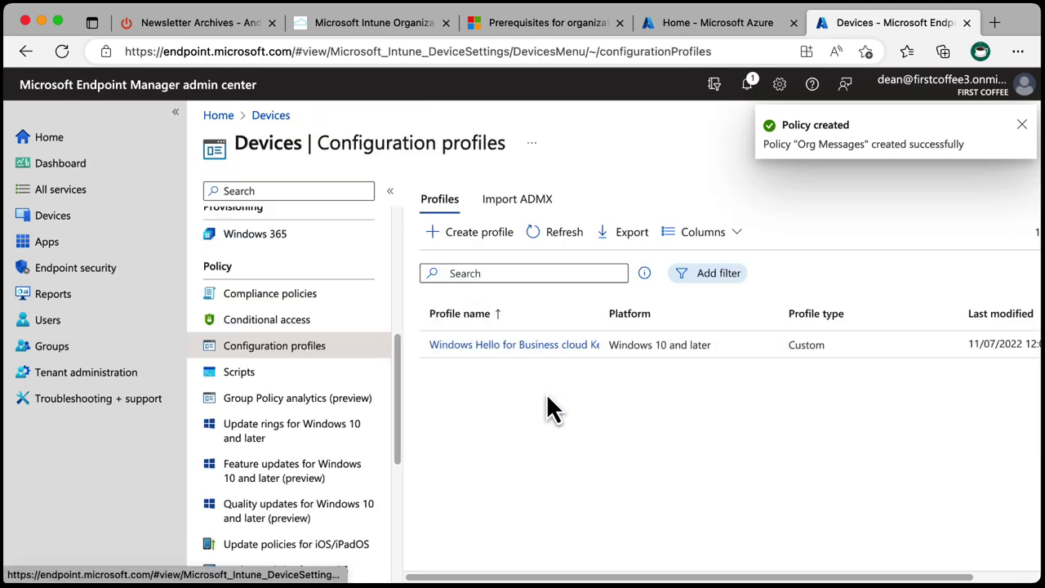
{"action": "left_click", "coordinate": [587, 27]}
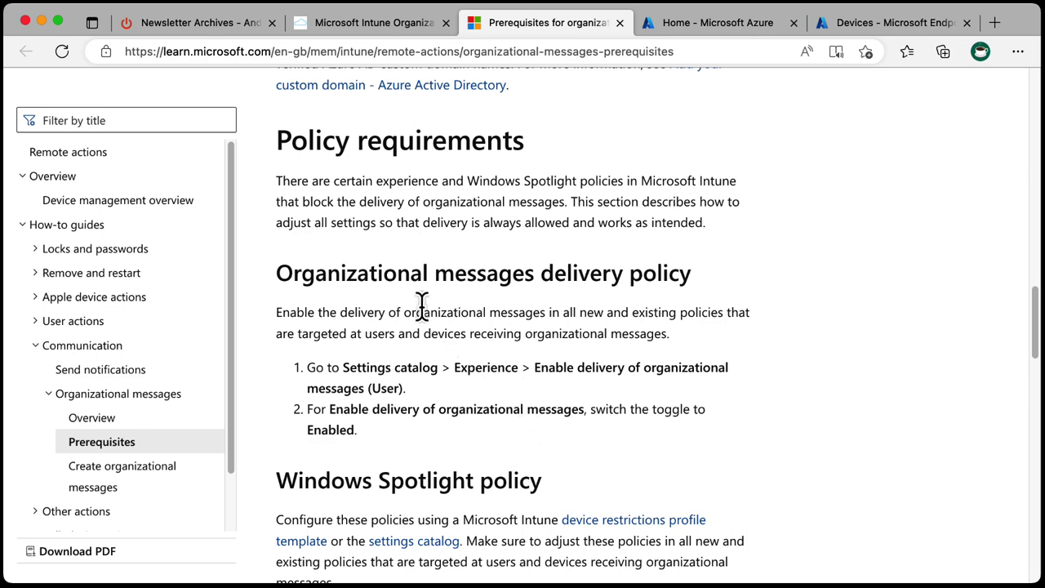
{"action": "left_click", "coordinate": [852, 22]}
- Open Organizational messages (preview) in tenant administration and read through its overview and the preparations needed before creating a message
{"action": "left_click", "coordinate": [142, 378]}
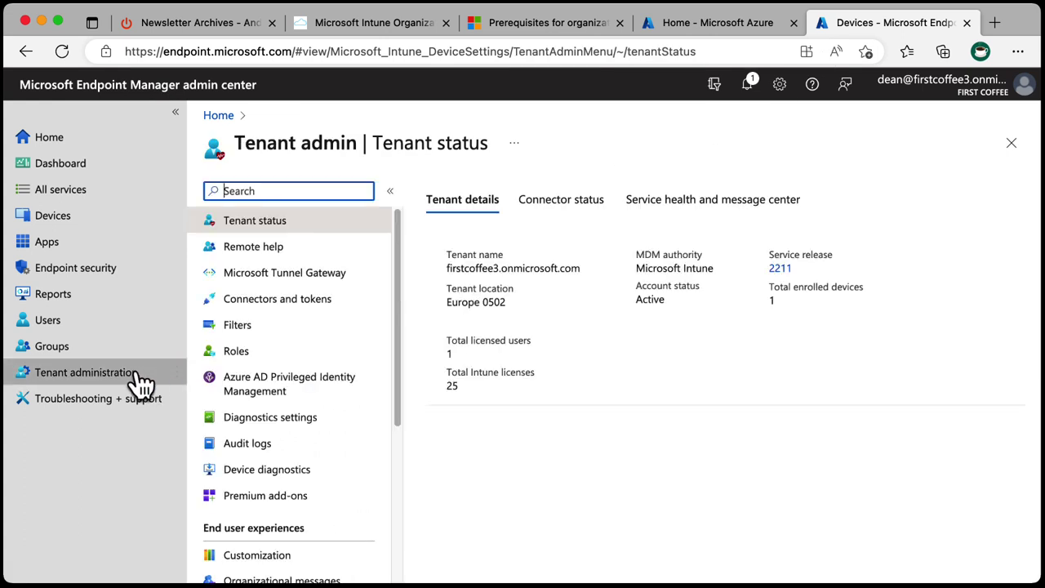
{"action": "left_click_drag", "start_coordinate": [401, 267], "coordinate": [396, 374]}
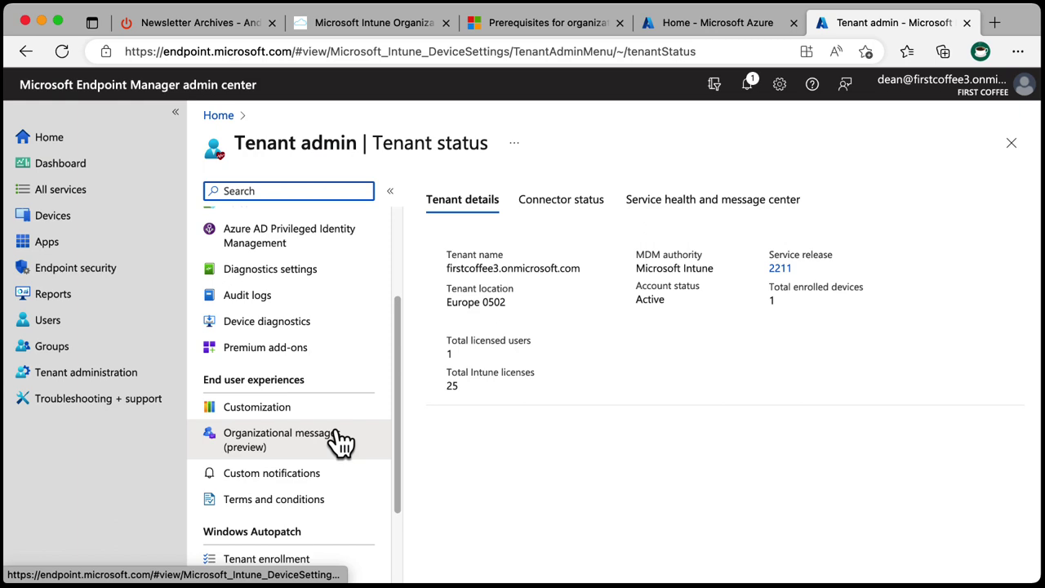
{"action": "left_click", "coordinate": [336, 441]}
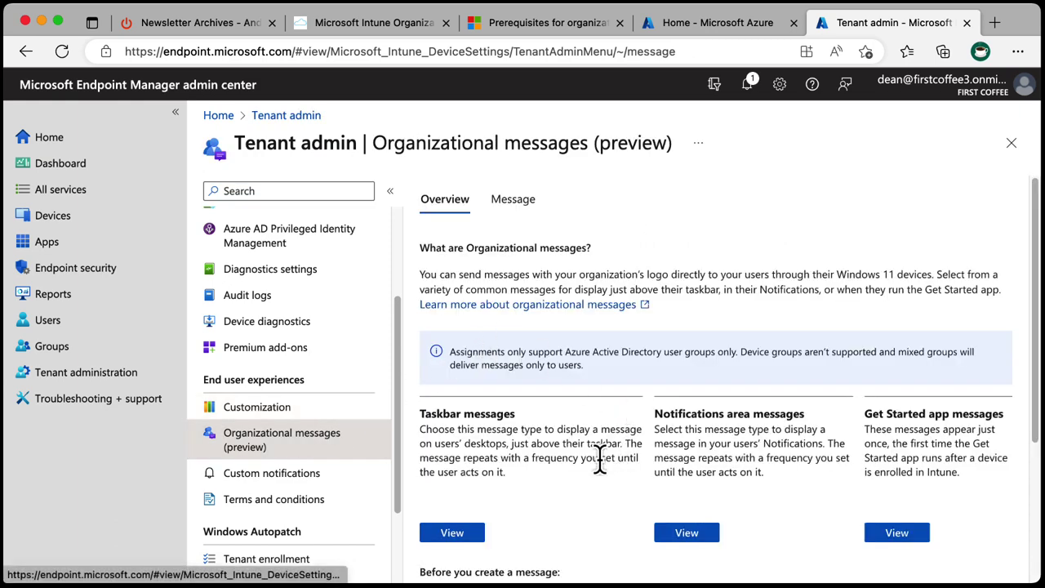
{"action": "scroll", "coordinate": [585, 462], "scroll_direction": "down", "scroll_amount": 5}
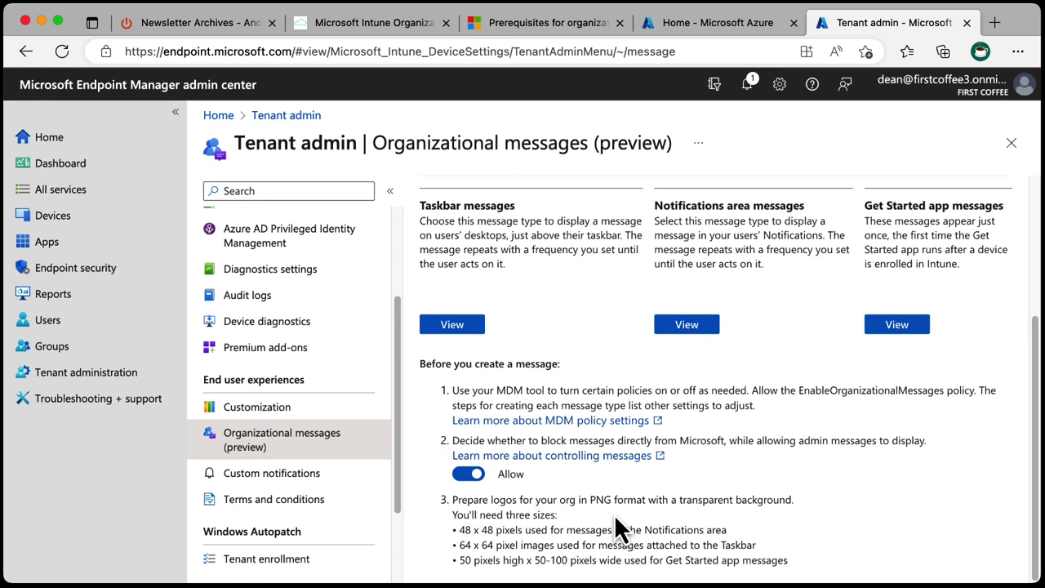
{"action": "scroll", "coordinate": [616, 517], "scroll_direction": "up", "scroll_amount": 3}
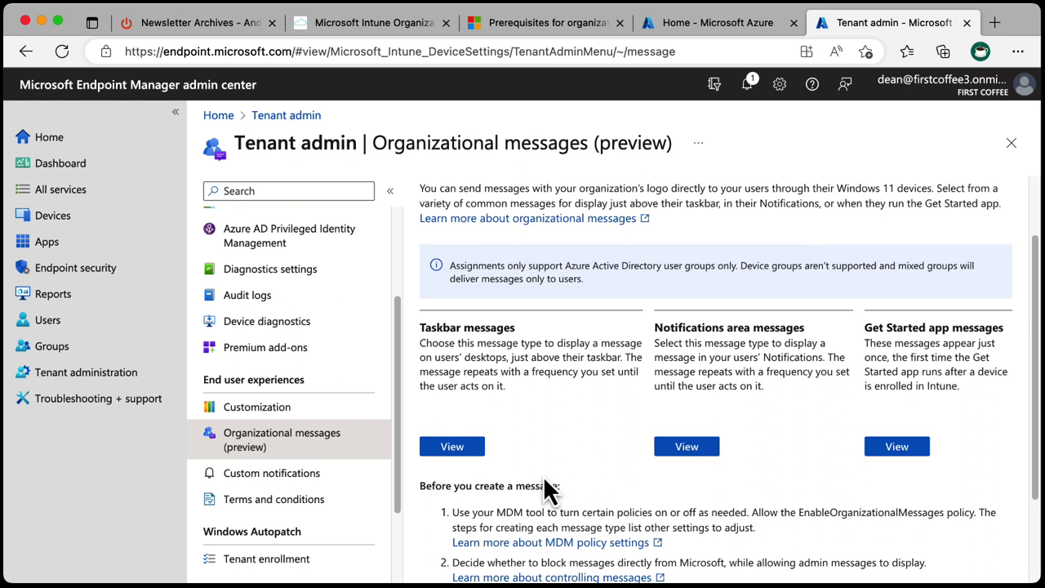
- View the Taskbar messages requirements and copy the AllowWindowsSpotlight policy name from them
{"action": "left_click", "coordinate": [450, 451]}
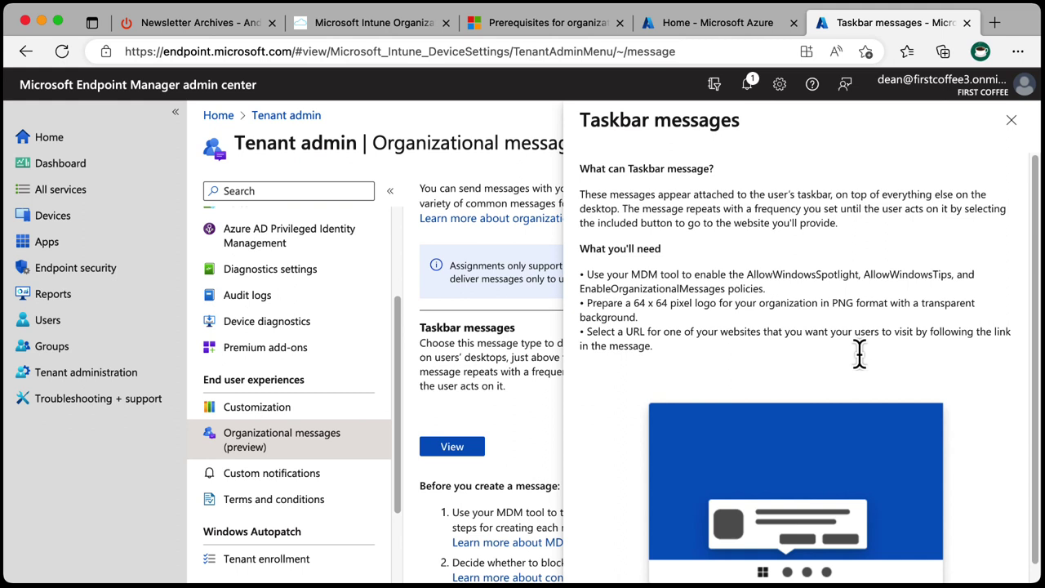
{"action": "scroll", "coordinate": [939, 388], "scroll_direction": "down", "scroll_amount": 1}
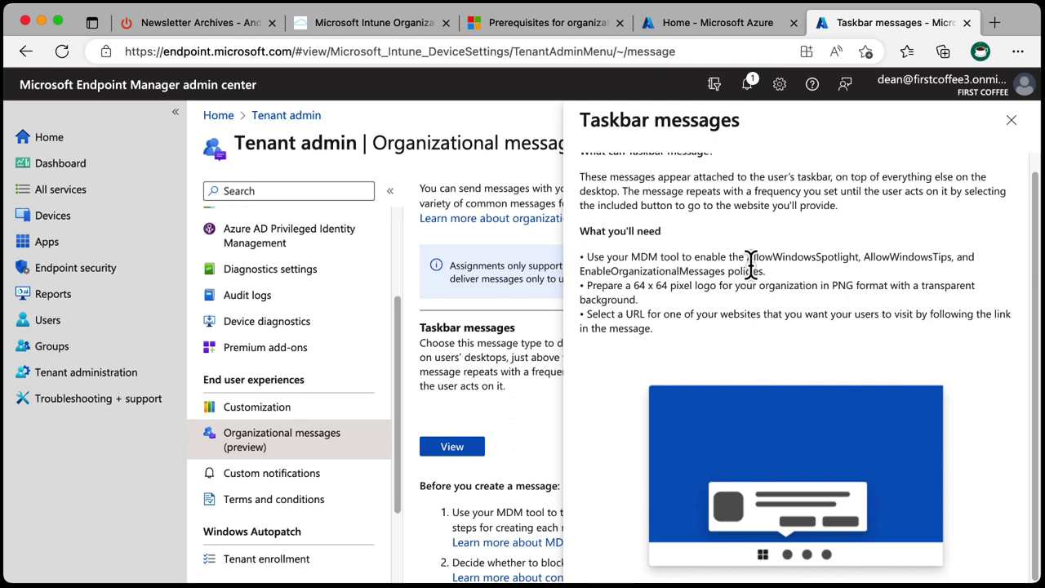
{"action": "left_click_drag", "start_coordinate": [752, 257], "coordinate": [863, 256]}
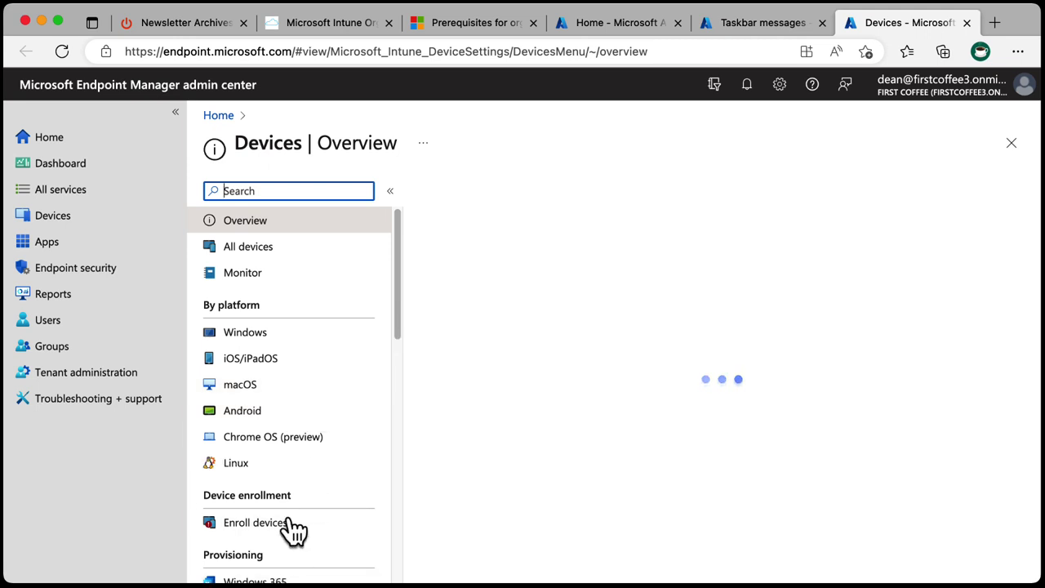
- Open the Org Messages configuration profile in a separate tab and start editing its configuration settings
{"action": "scroll", "coordinate": [307, 473], "scroll_direction": "down", "scroll_amount": 3}
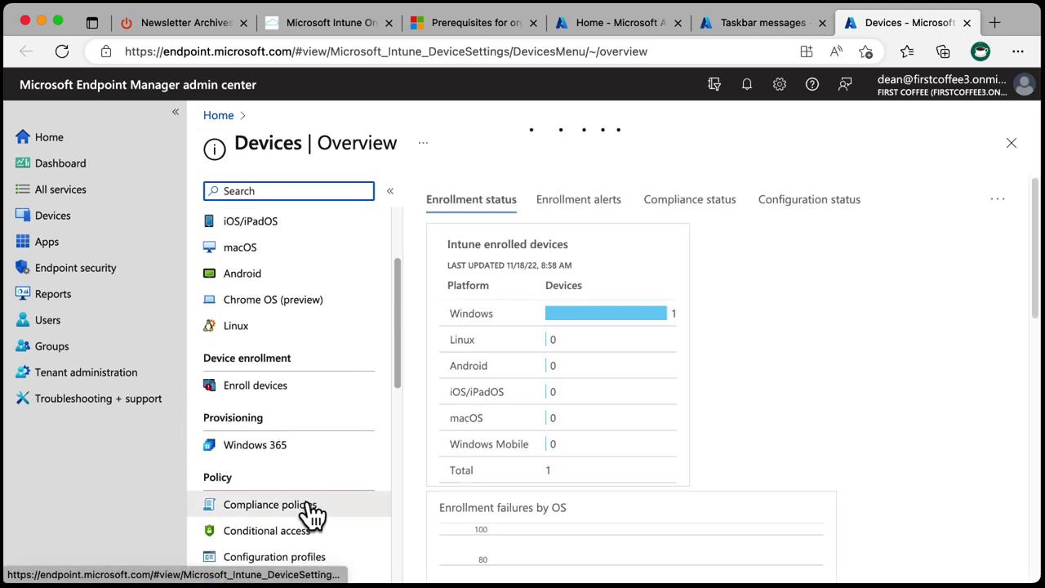
{"action": "left_click", "coordinate": [317, 557]}
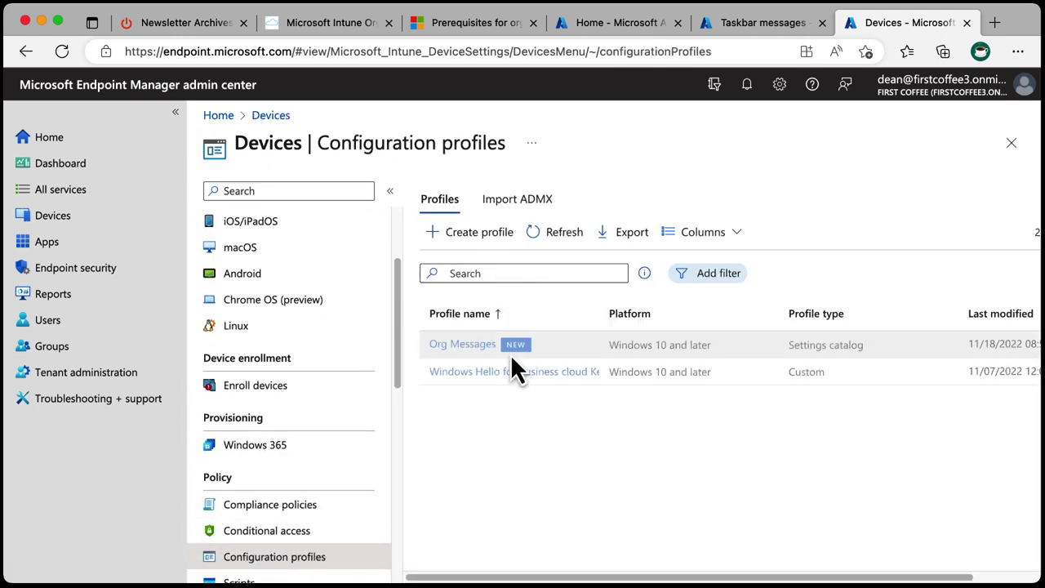
{"action": "left_click", "coordinate": [490, 347]}
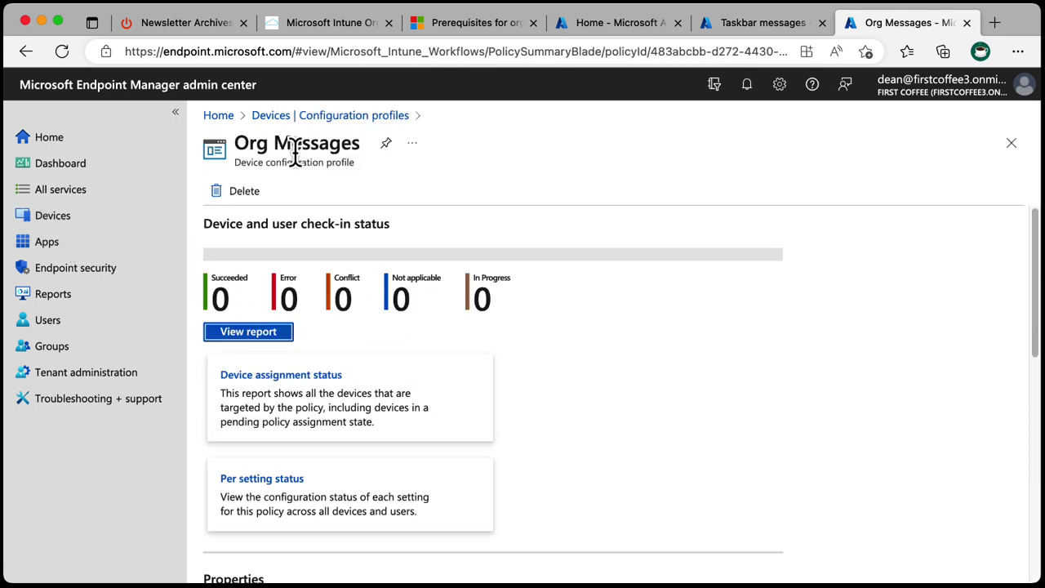
{"action": "scroll", "coordinate": [333, 458], "scroll_direction": "down", "scroll_amount": 5}
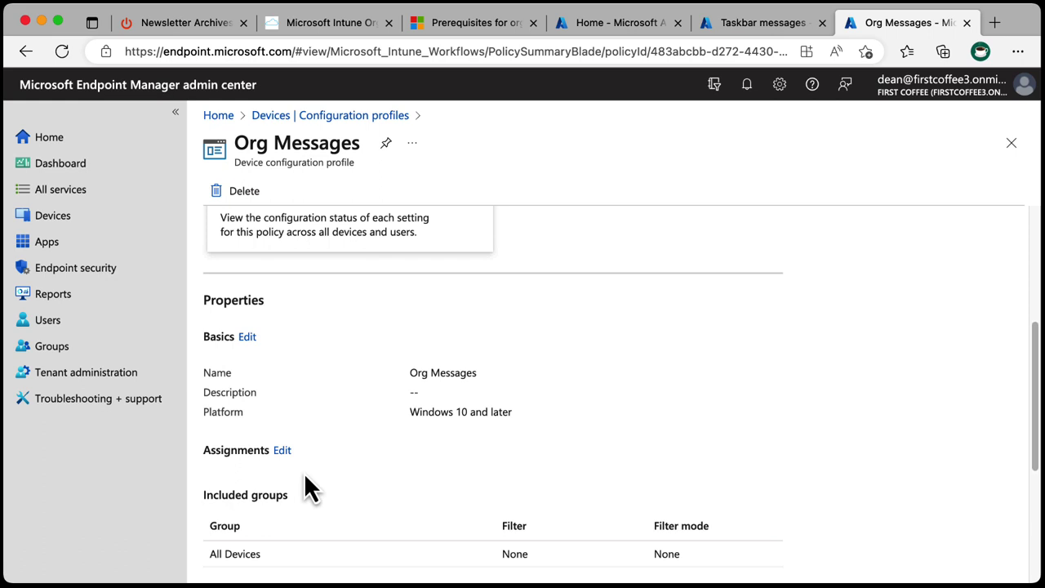
{"action": "scroll", "coordinate": [309, 478], "scroll_direction": "down", "scroll_amount": 5}
{"action": "left_click", "coordinate": [329, 506]}
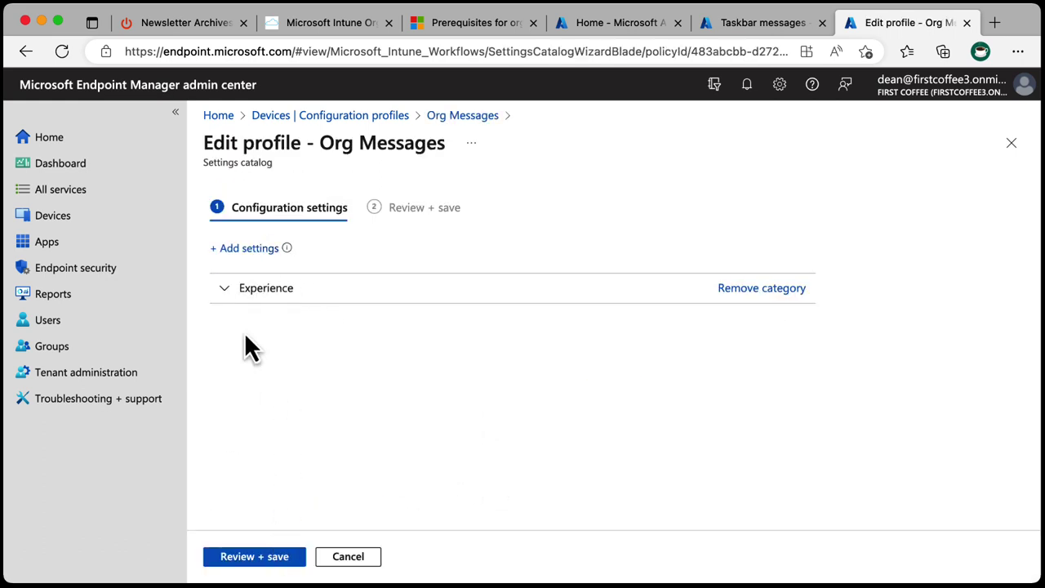
- Search for "allowWindowsSpotlight" and add "Allow Windows Spotlight (User)" and "Allow Windows Spotlight On Settings (User)" to the profile
{"action": "left_click", "coordinate": [250, 249]}
{"action": "left_click", "coordinate": [561, 162]}
{"action": "type", "text": "allowWindowsSpotlight"}
{"action": "left_click", "coordinate": [974, 165]}
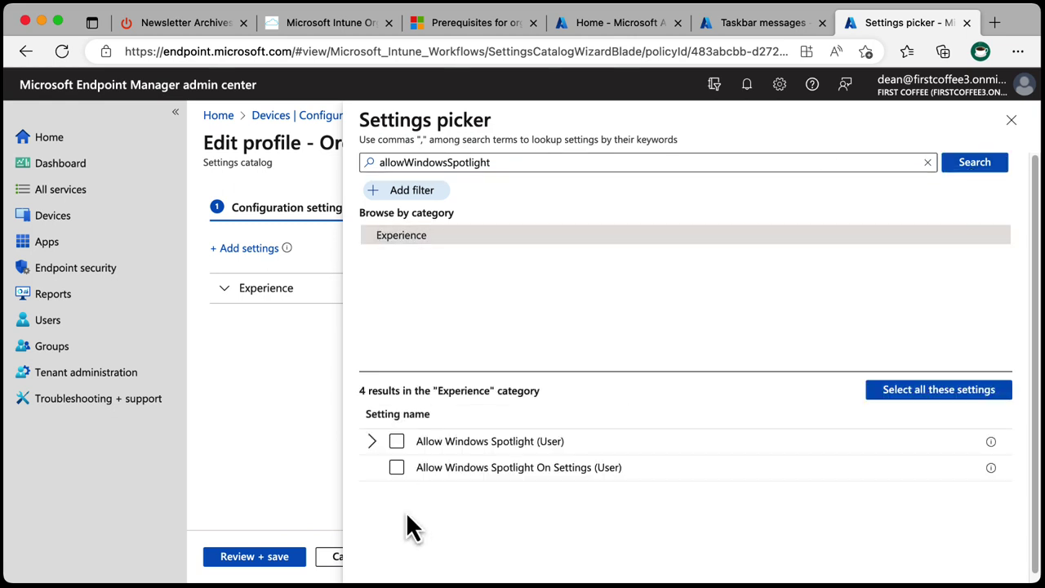
{"action": "left_click", "coordinate": [397, 441]}
{"action": "left_click", "coordinate": [397, 467]}
{"action": "left_click", "coordinate": [1011, 120]}
{"action": "left_click", "coordinate": [311, 299]}
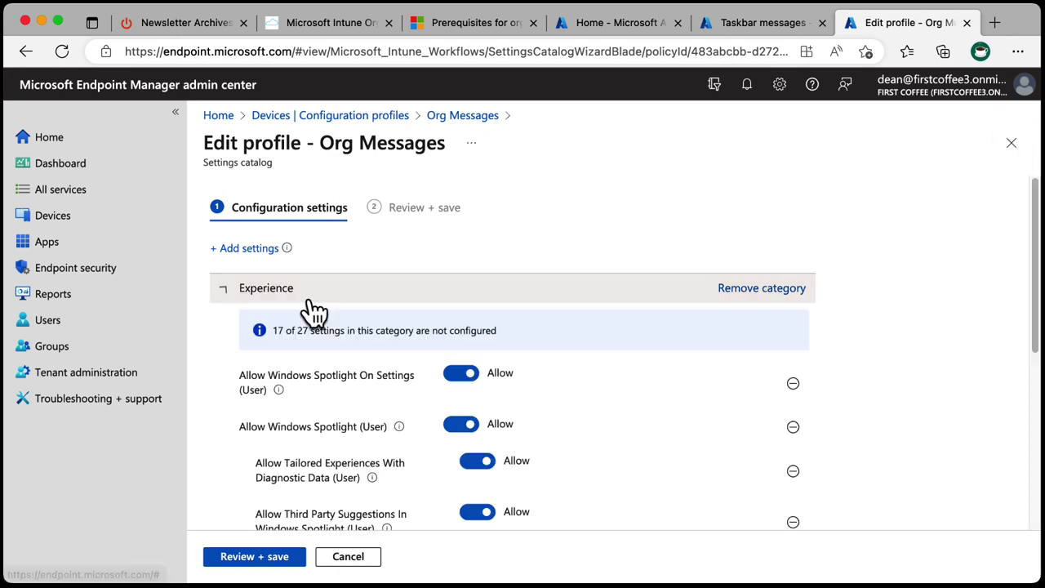
{"action": "scroll", "coordinate": [385, 457], "scroll_direction": "down", "scroll_amount": 5}
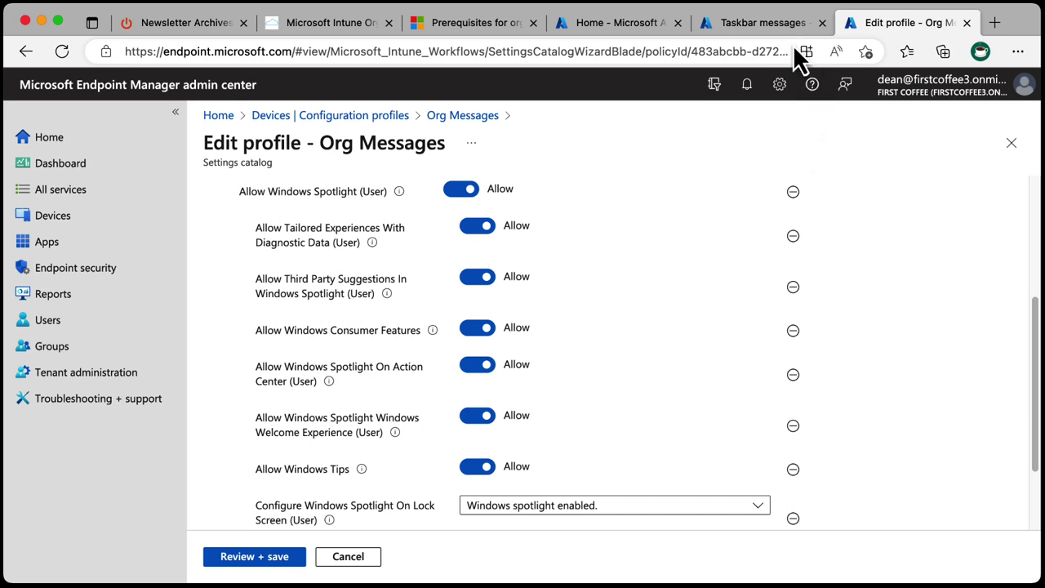
- Copy the AllowWindowsTips policy name from the Taskbar messages requirements and search for it in the profile's settings picker
{"action": "left_click", "coordinate": [772, 23]}
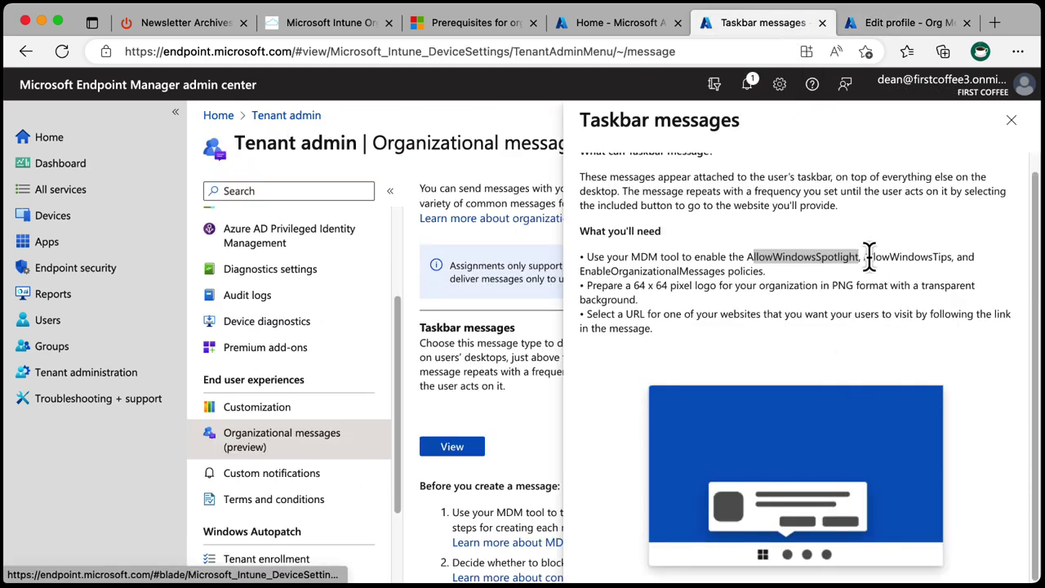
{"action": "left_click_drag", "start_coordinate": [864, 256], "coordinate": [952, 256]}
{"action": "key", "text": "super+c"}
{"action": "key", "text": "ctrl+Tab"}
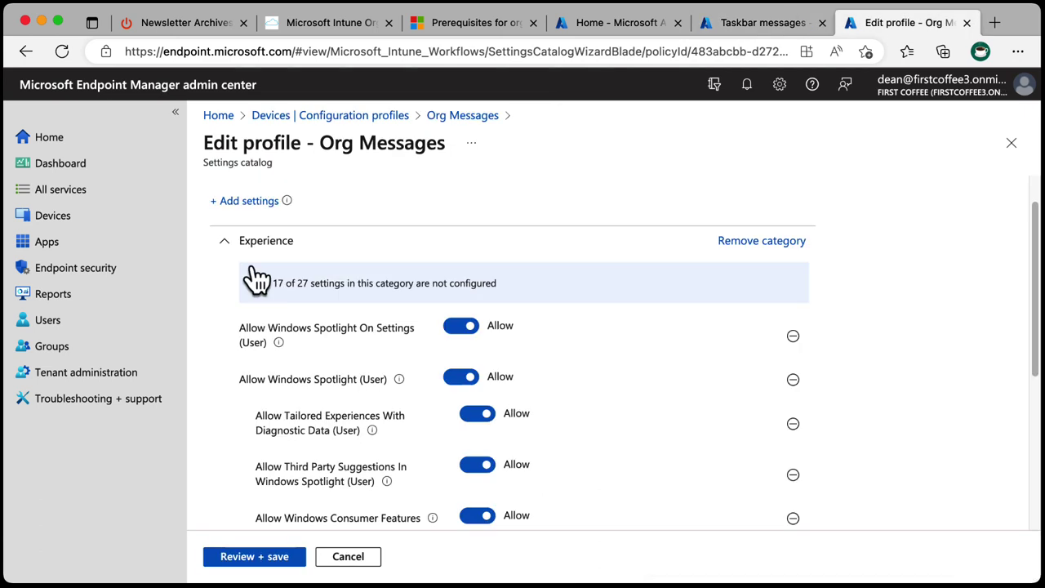
{"action": "left_click", "coordinate": [243, 200]}
{"action": "key", "text": "super+v"}
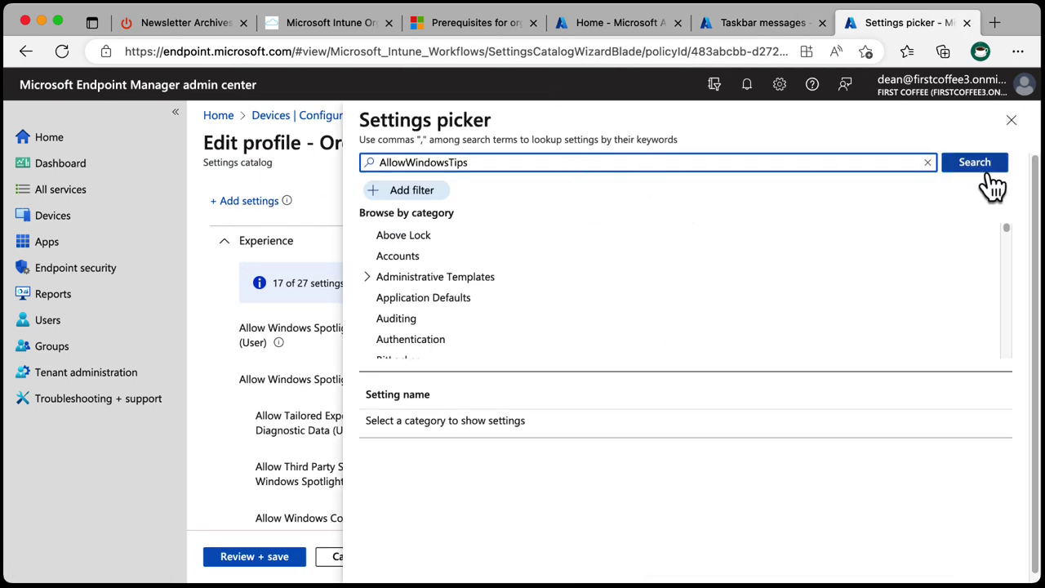
{"action": "left_click", "coordinate": [980, 169]}
- Select the Allow Windows Tips setting in the Experience category, check the configured settings and save the profile
{"action": "left_click", "coordinate": [410, 238]}
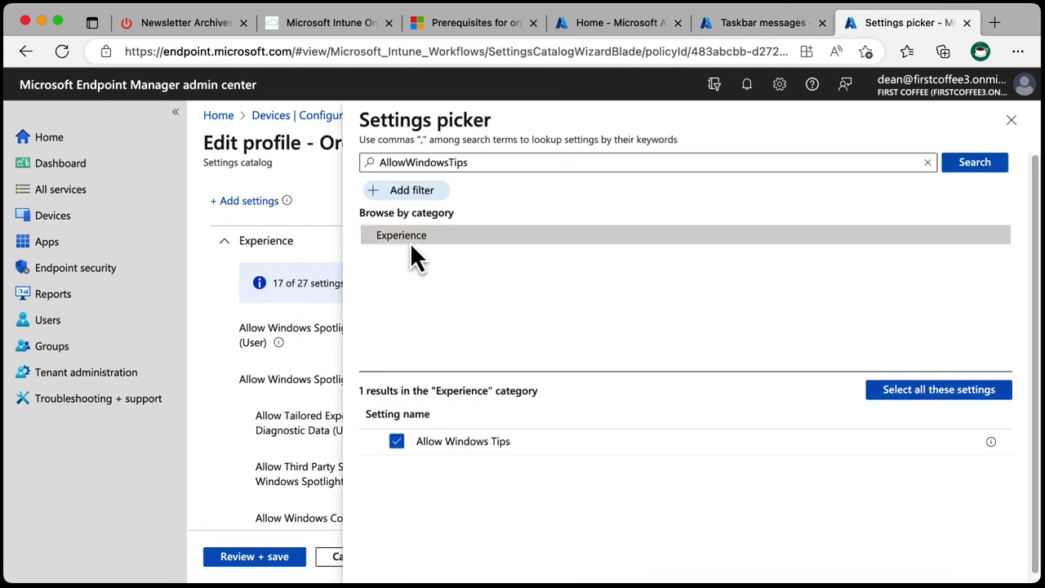
{"action": "left_click", "coordinate": [949, 392]}
{"action": "left_click", "coordinate": [1011, 120]}
{"action": "scroll", "coordinate": [445, 460], "scroll_direction": "down", "scroll_amount": 5}
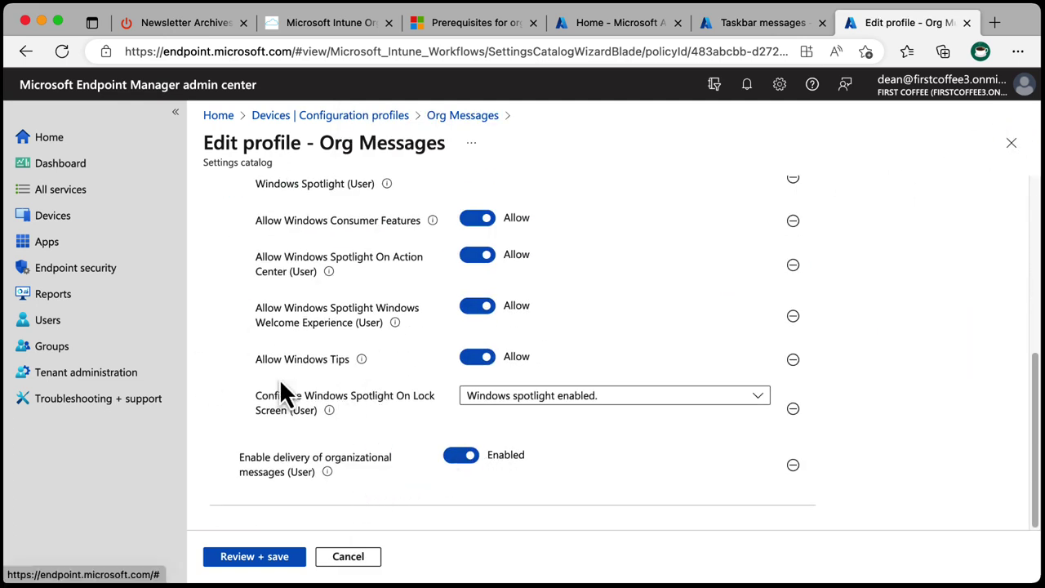
{"action": "mouse_move", "coordinate": [362, 362]}
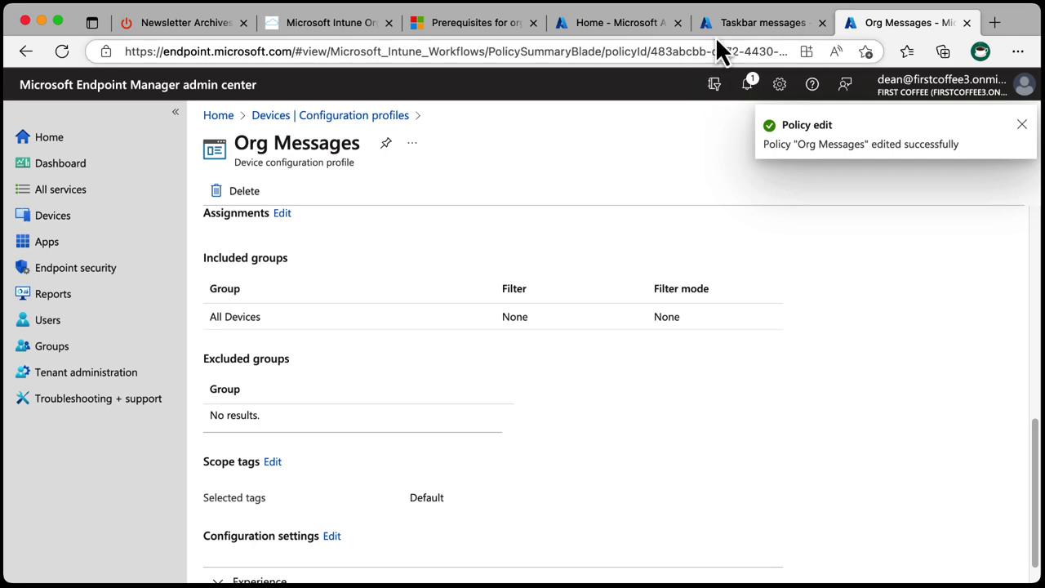
- Review the Taskbar messages requirements again, along with the logo sizes and Microsoft message option in the organizational messages overview
{"action": "left_click", "coordinate": [747, 24]}
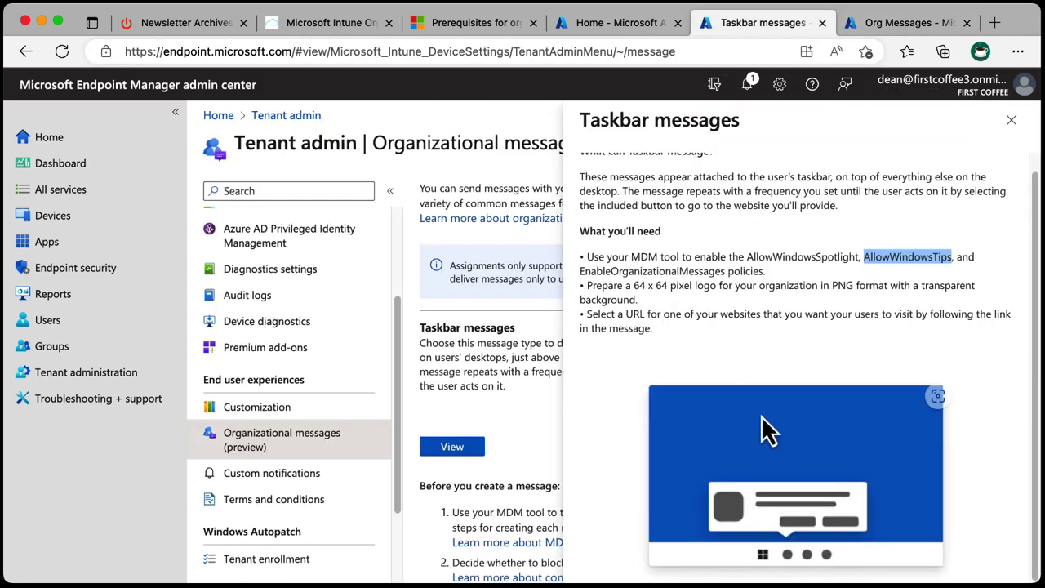
{"action": "scroll", "coordinate": [739, 396], "scroll_direction": "up", "scroll_amount": 1}
{"action": "scroll", "coordinate": [739, 408], "scroll_direction": "down", "scroll_amount": 1}
{"action": "scroll", "coordinate": [784, 376], "scroll_direction": "up", "scroll_amount": 1}
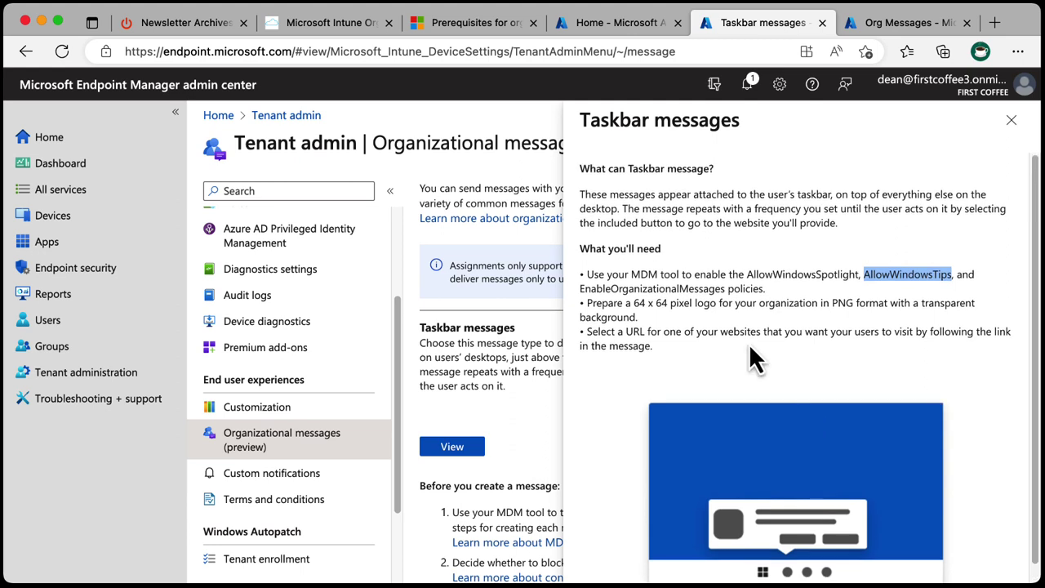
{"action": "scroll", "coordinate": [1034, 188], "scroll_direction": "down", "scroll_amount": 1}
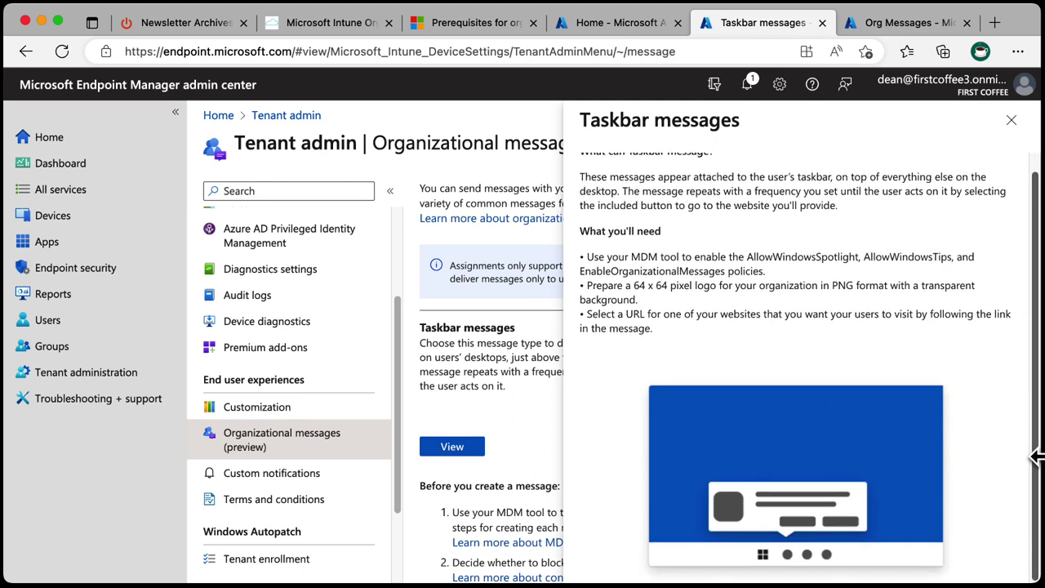
{"action": "left_click", "coordinate": [1012, 121]}
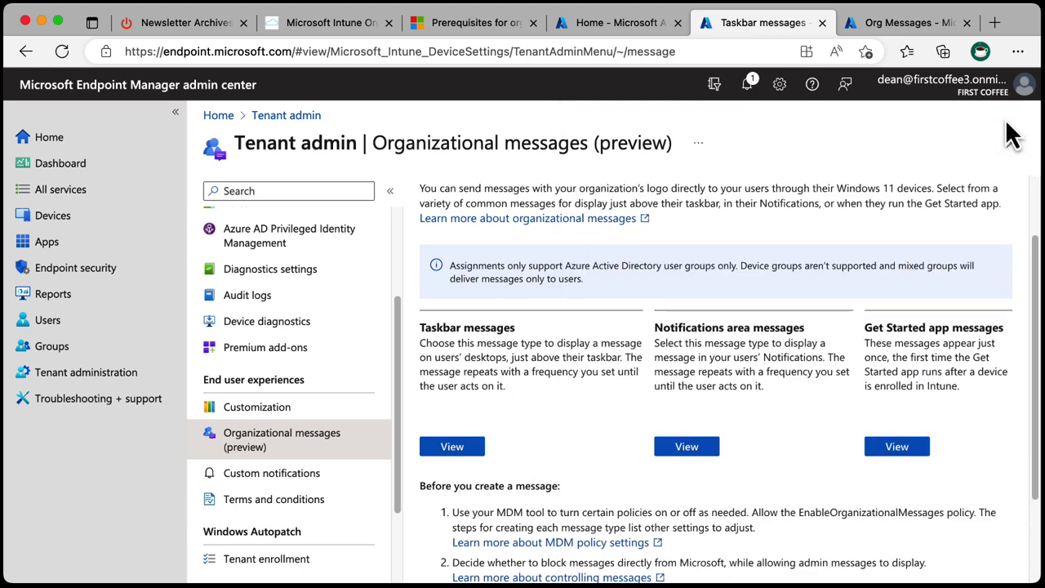
{"action": "scroll", "coordinate": [519, 462], "scroll_direction": "down", "scroll_amount": 3}
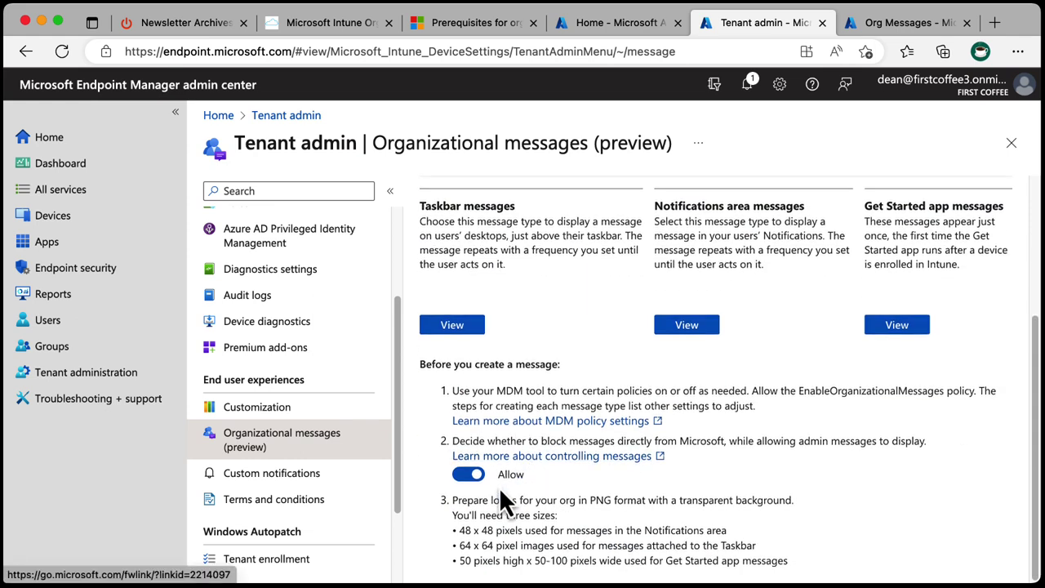
{"action": "scroll", "coordinate": [499, 486], "scroll_direction": "up", "scroll_amount": 5}
{"action": "left_click", "coordinate": [461, 535]}
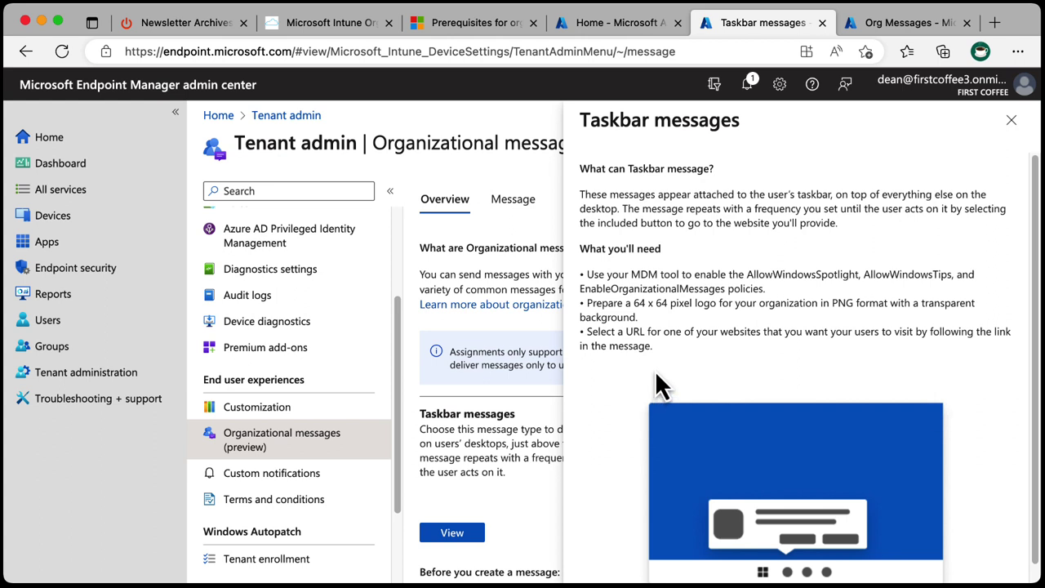
{"action": "left_click", "coordinate": [1011, 121]}
- Start a new organizational message with the Taskbar message type and the Mandatory update theme, and review its requirements
{"action": "left_click", "coordinate": [515, 201]}
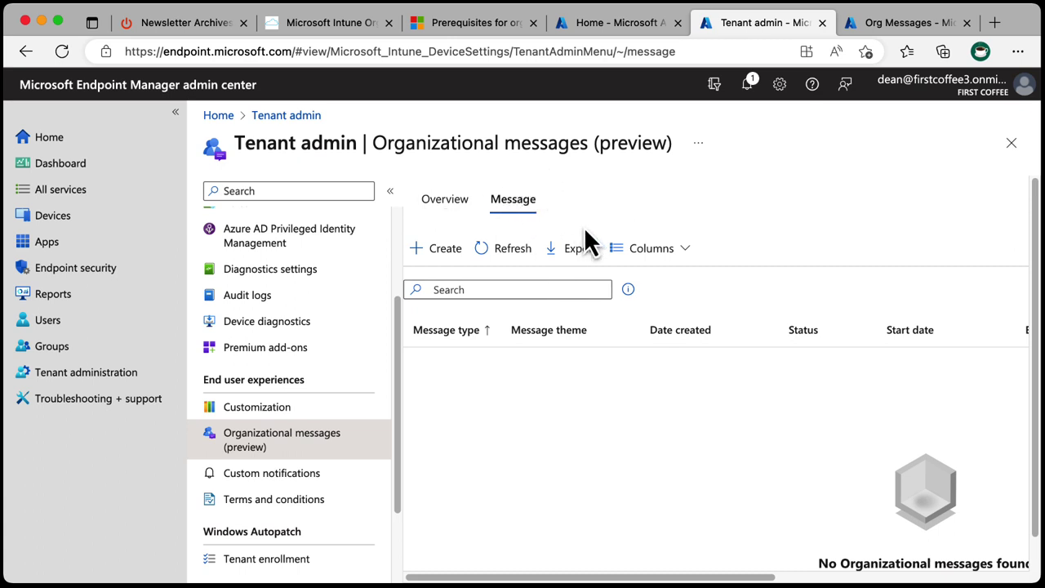
{"action": "left_click", "coordinate": [460, 260]}
{"action": "left_click", "coordinate": [745, 196]}
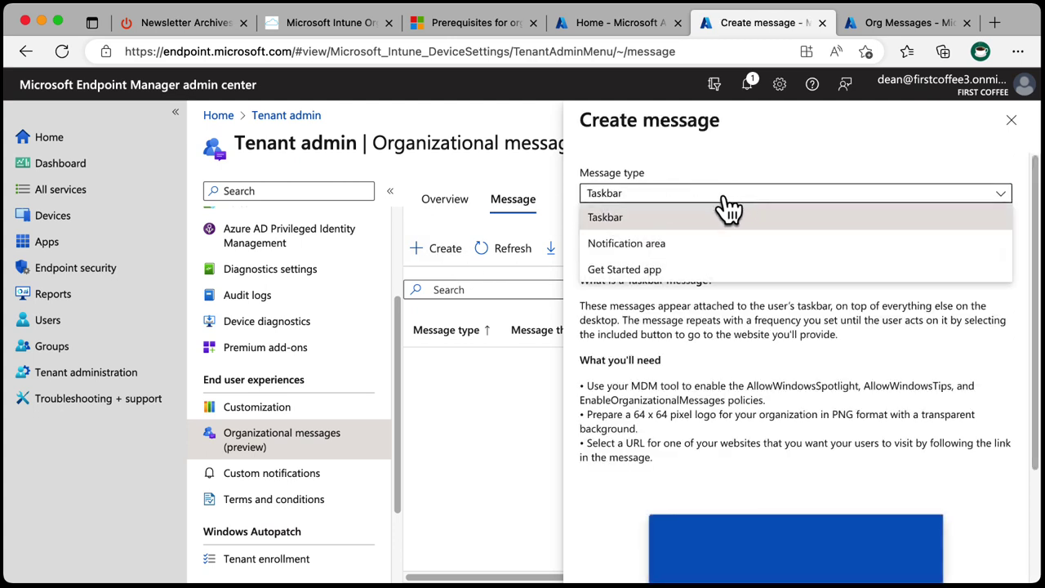
{"action": "left_click", "coordinate": [723, 200]}
{"action": "left_click", "coordinate": [790, 250]}
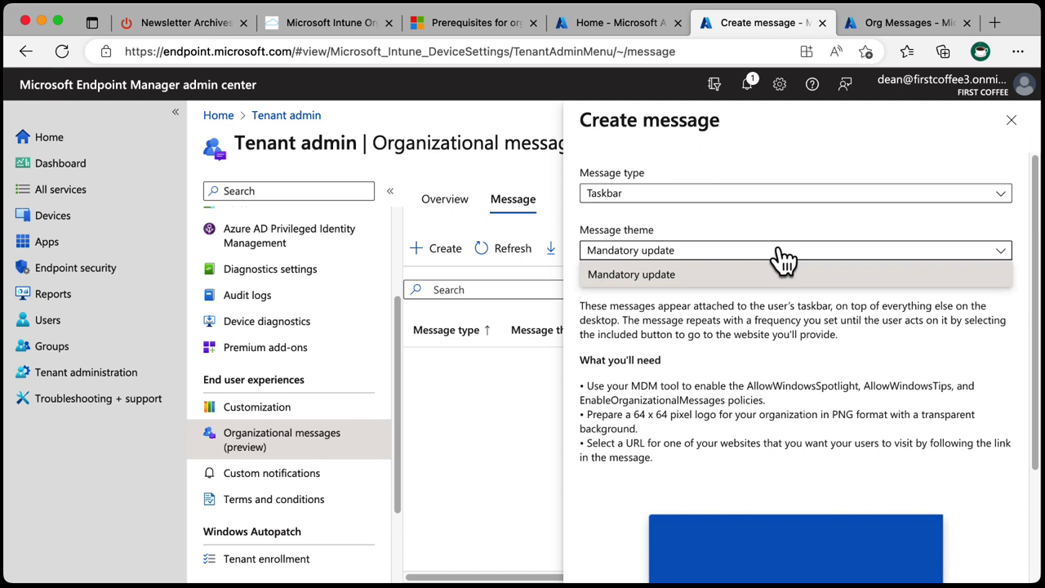
{"action": "left_click", "coordinate": [788, 274]}
{"action": "scroll", "coordinate": [790, 391], "scroll_direction": "down", "scroll_amount": 3}
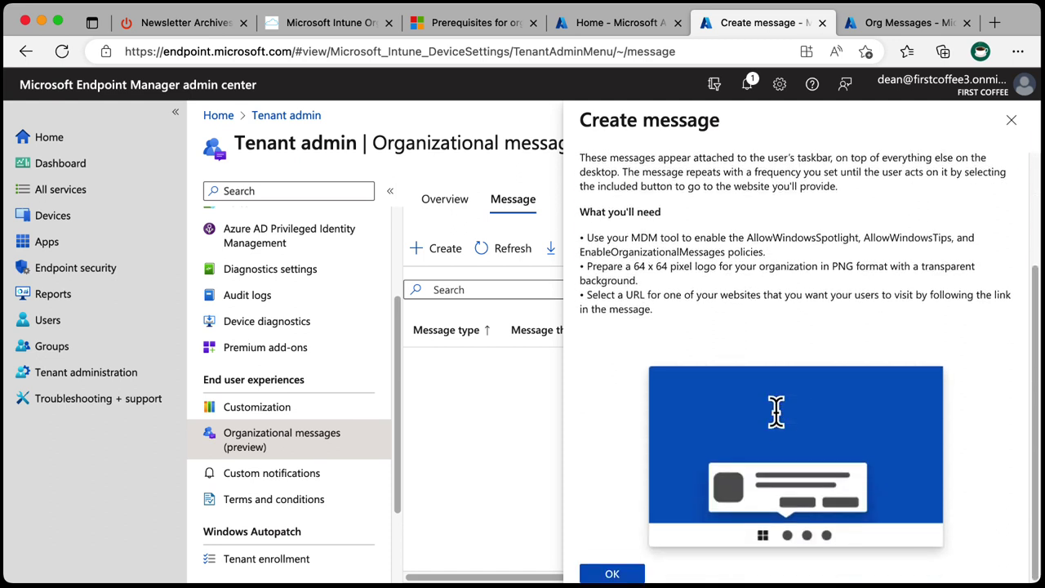
{"action": "scroll", "coordinate": [713, 433], "scroll_direction": "up", "scroll_amount": 3}
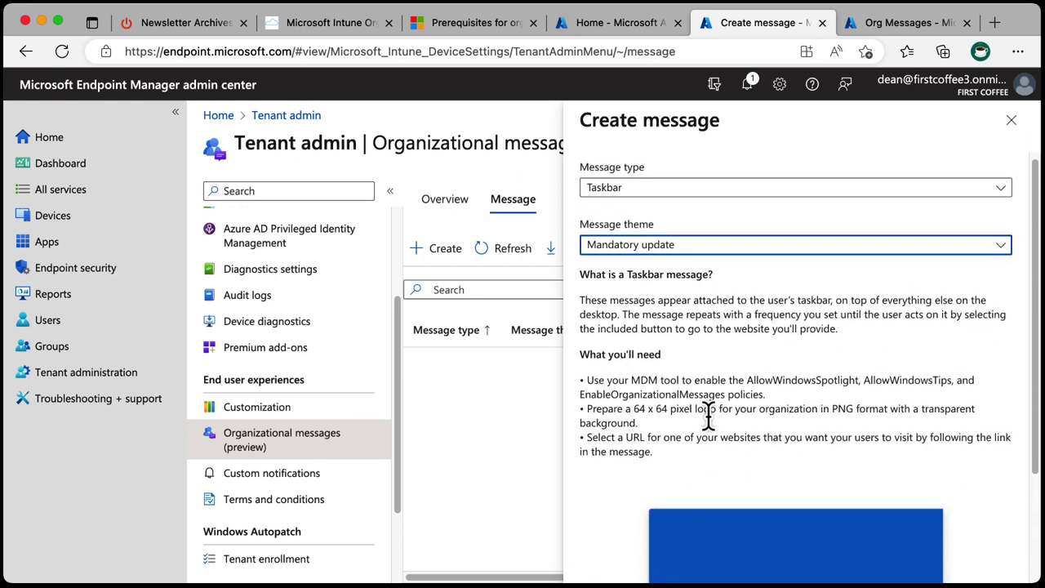
- Confirm the Taskbar Mandatory update message selection and add Logo Coffee.png from the Downloads folder as its logo
{"action": "scroll", "coordinate": [641, 433], "scroll_direction": "down", "scroll_amount": 3}
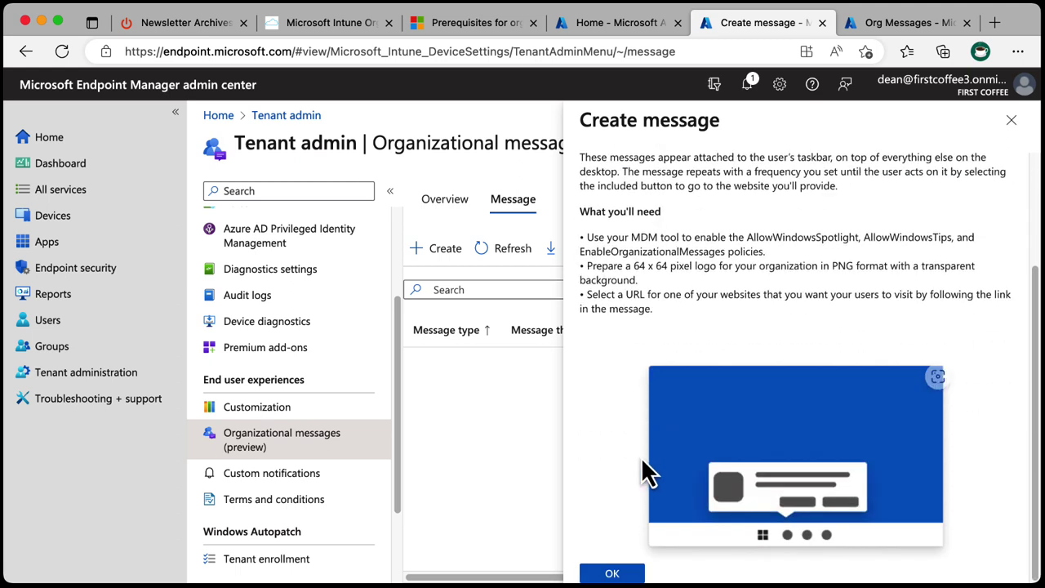
{"action": "left_click", "coordinate": [621, 571]}
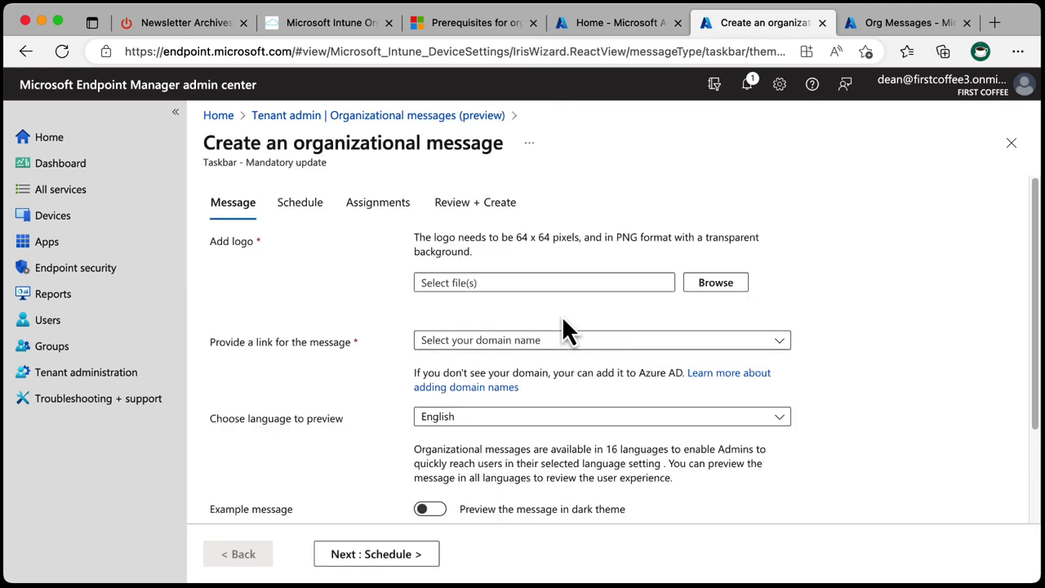
{"action": "left_click", "coordinate": [718, 289]}
{"action": "left_click", "coordinate": [726, 245]}
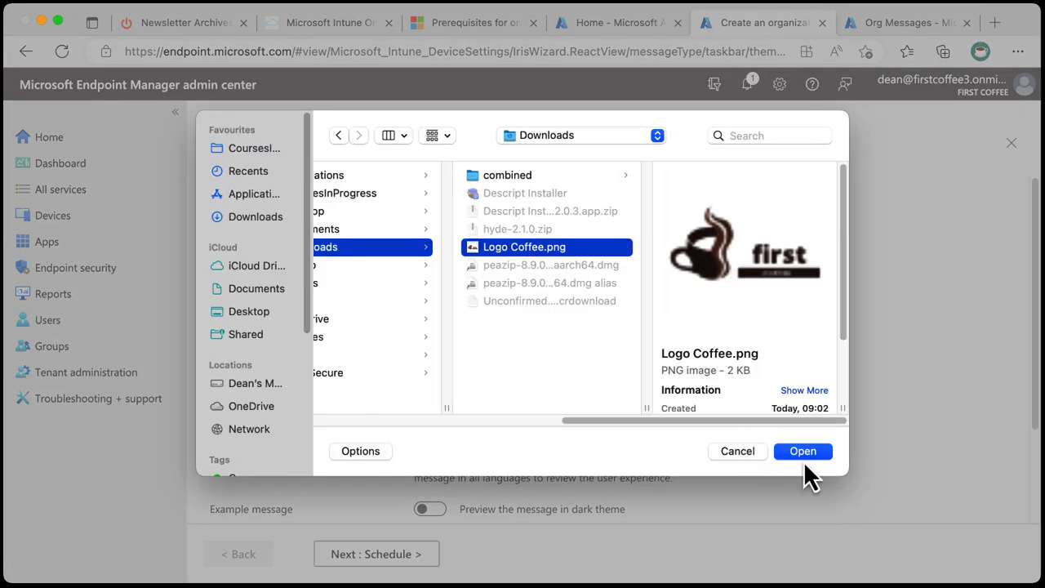
{"action": "left_click", "coordinate": [803, 451]}
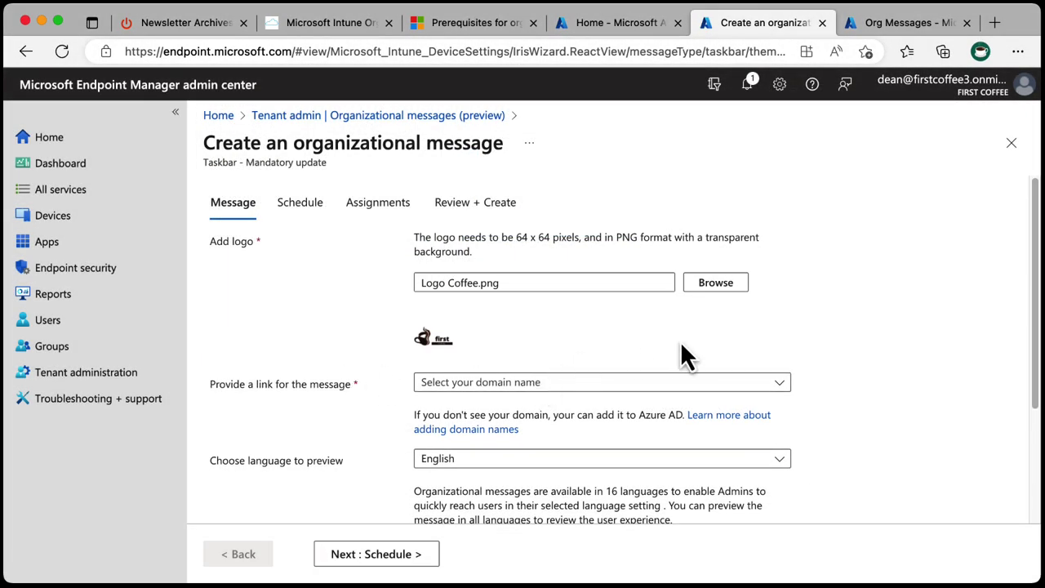
- Set the message link to the firstcoffee3.onmicrosoft.com domain, review the English message preview and continue to scheduling
{"action": "left_click", "coordinate": [653, 384]}
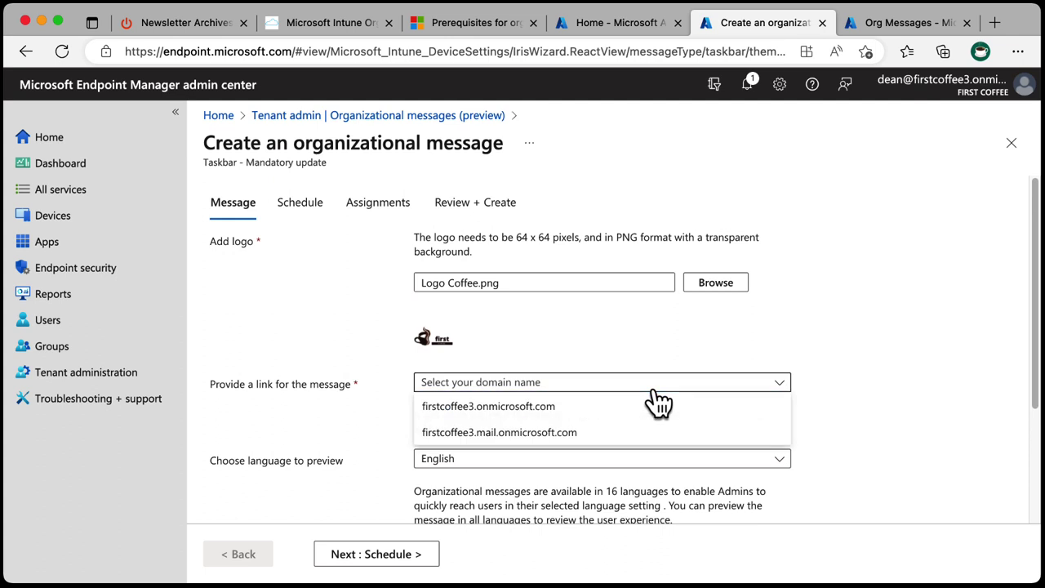
{"action": "left_click", "coordinate": [653, 401]}
{"action": "scroll", "coordinate": [899, 425], "scroll_direction": "down", "scroll_amount": 5}
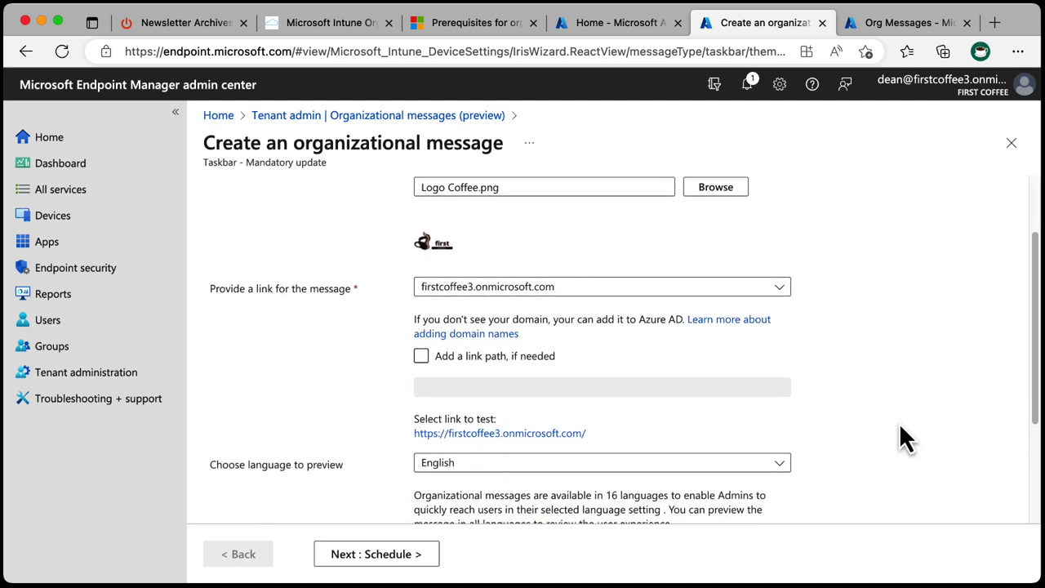
{"action": "scroll", "coordinate": [834, 427], "scroll_direction": "down", "scroll_amount": 1}
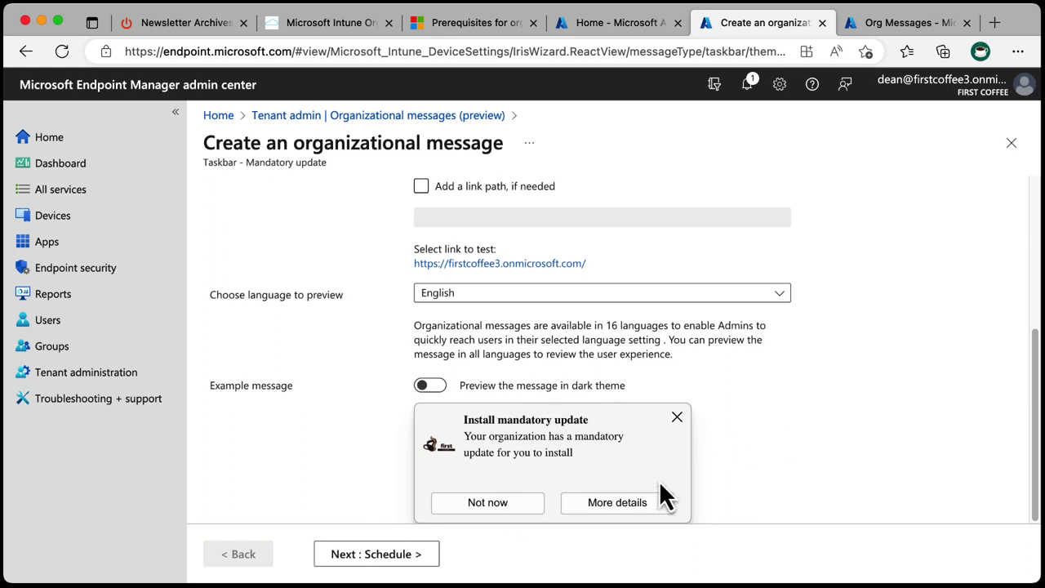
{"action": "left_click", "coordinate": [377, 554]}
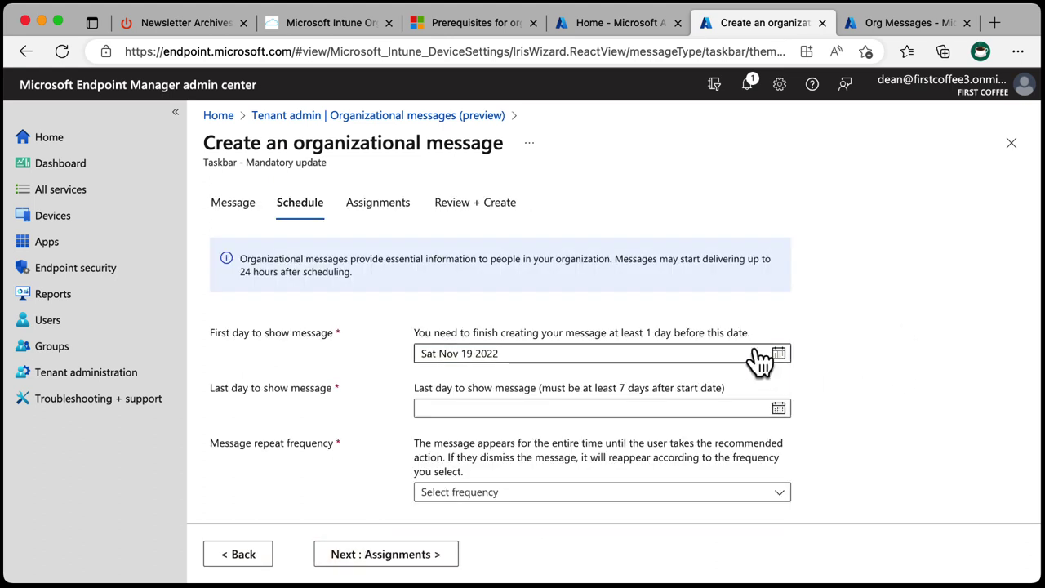
- Schedule the message from Sat Nov 19 2022 to Sat Nov 26 2022, repeating once a week, and continue to assignments
{"action": "left_click", "coordinate": [780, 353]}
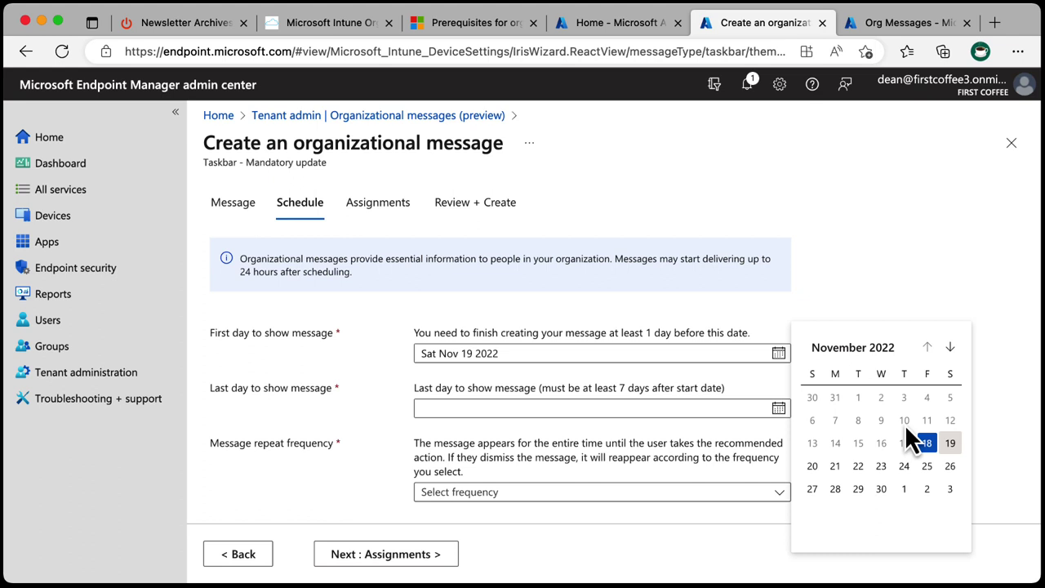
{"action": "left_click", "coordinate": [949, 443]}
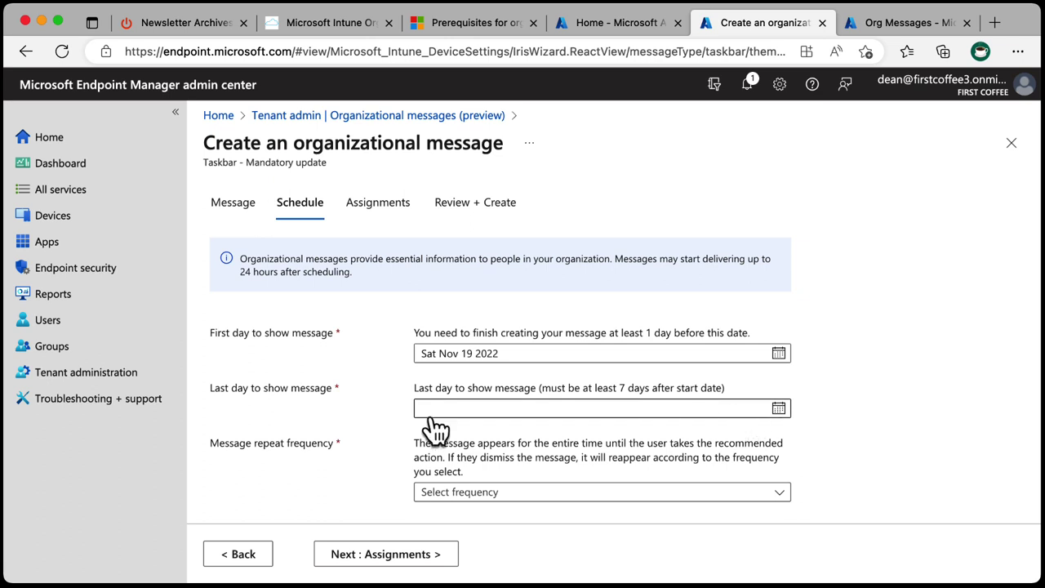
{"action": "left_click", "coordinate": [780, 410]}
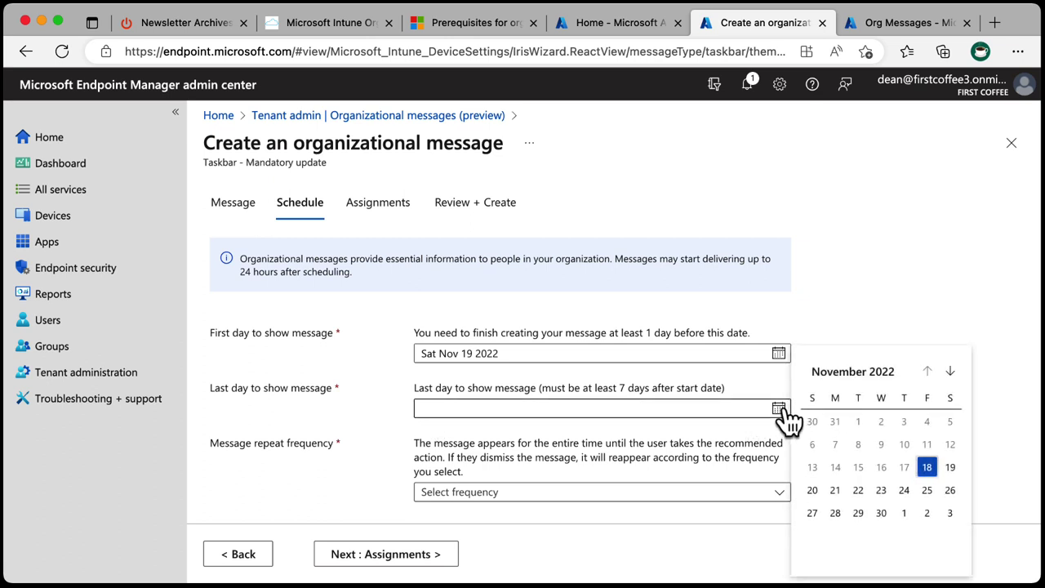
{"action": "left_click", "coordinate": [949, 492]}
{"action": "left_click", "coordinate": [669, 493]}
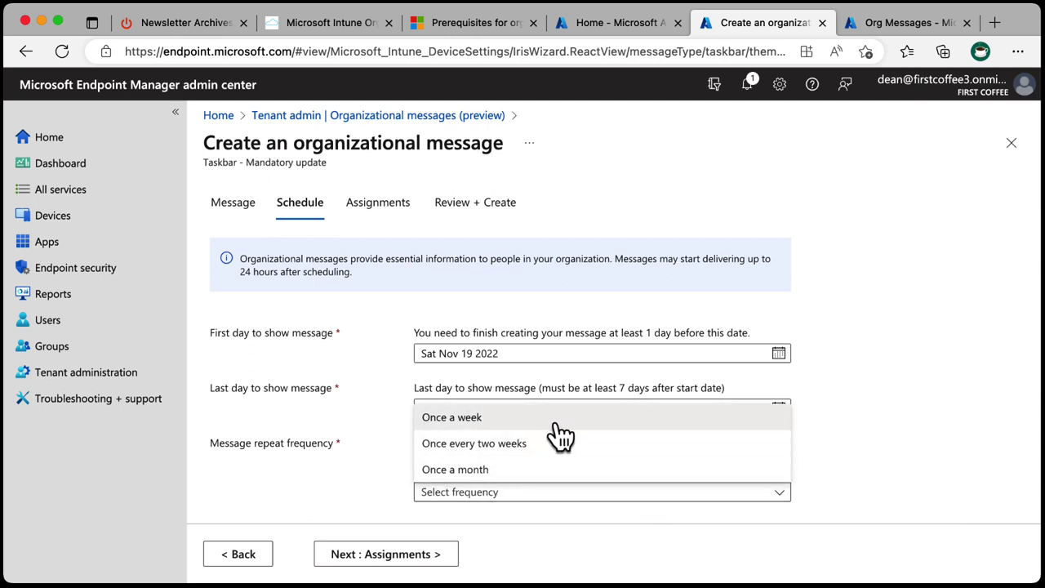
{"action": "left_click", "coordinate": [556, 421]}
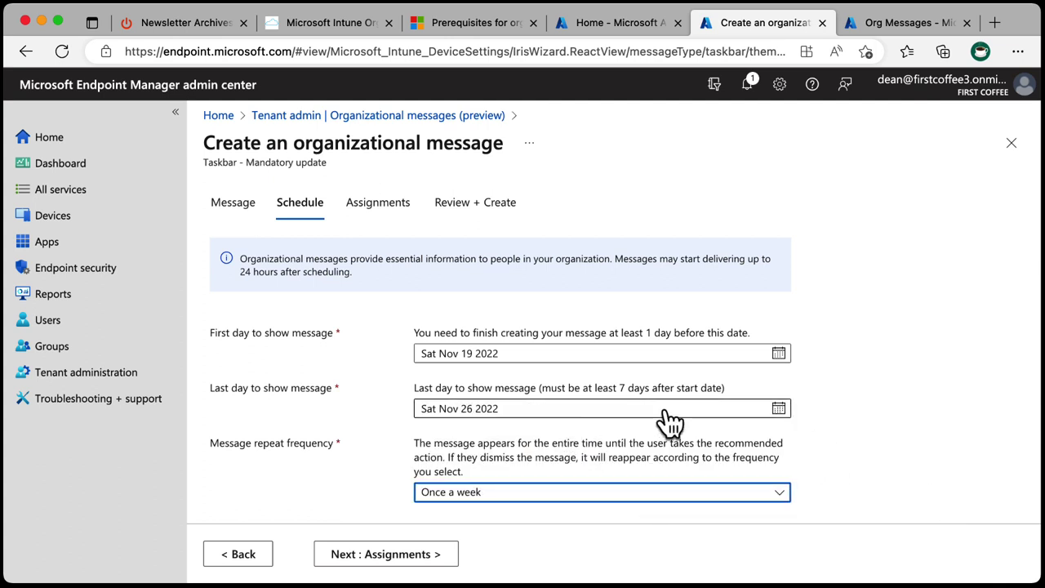
{"action": "left_click", "coordinate": [464, 555]}
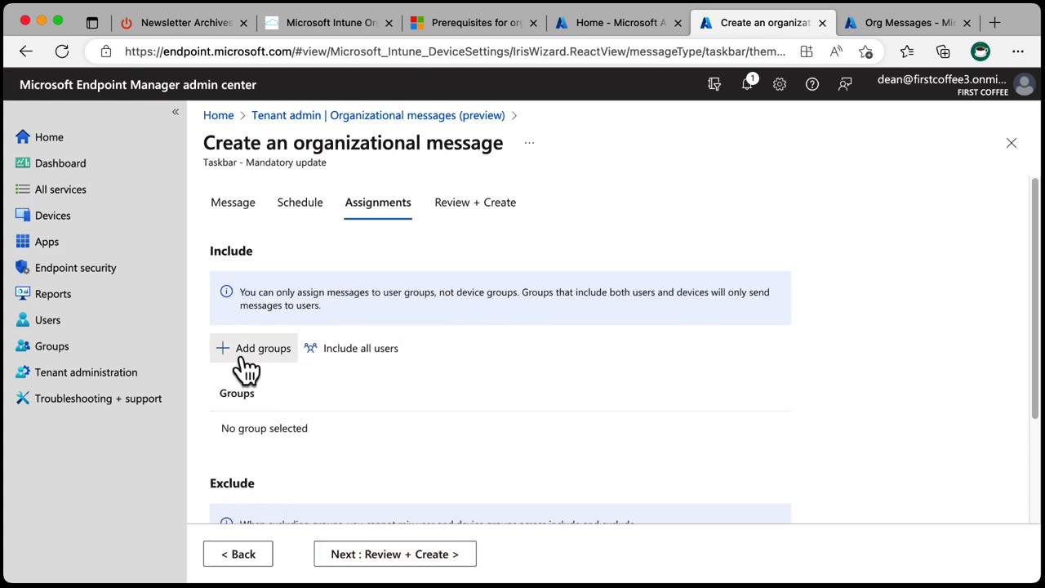
- Include both Finance groups and both Marketing groups in the message assignments and create the organizational message
{"action": "left_click", "coordinate": [266, 348]}
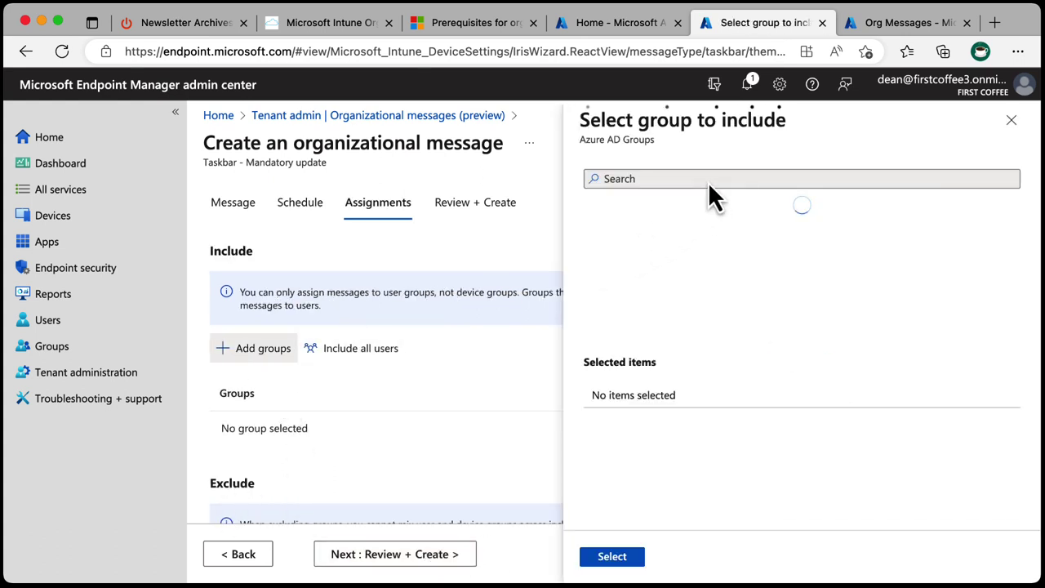
{"action": "left_click", "coordinate": [708, 179]}
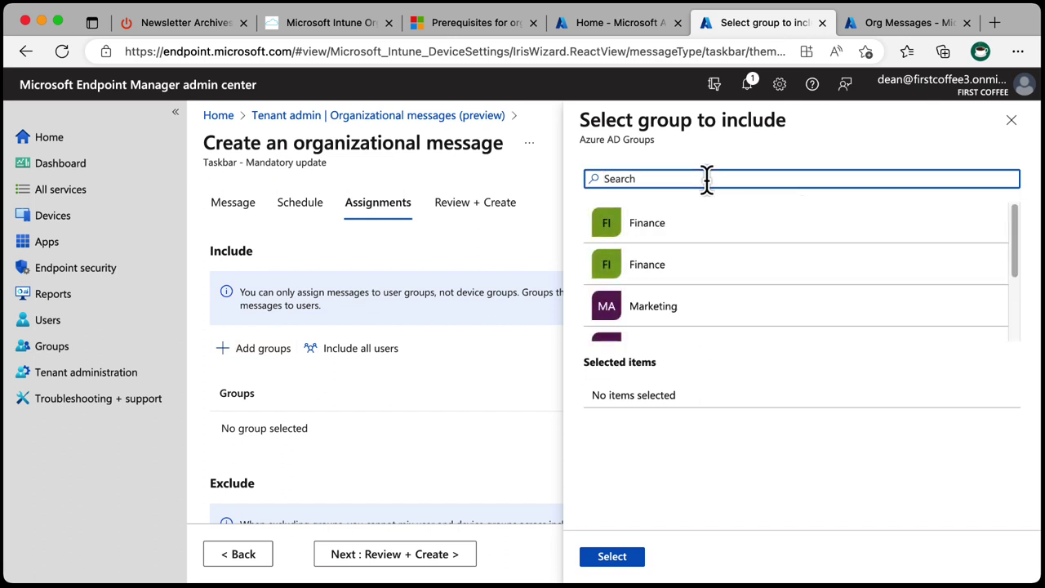
{"action": "left_click", "coordinate": [706, 226]}
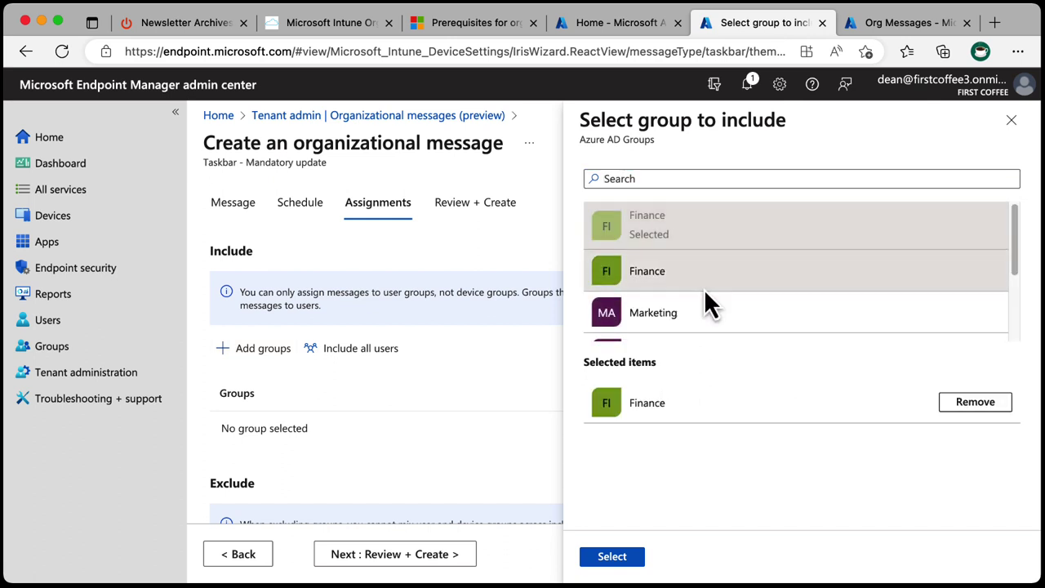
{"action": "left_click", "coordinate": [704, 282]}
{"action": "left_click", "coordinate": [698, 325]}
{"action": "scroll", "coordinate": [702, 327], "scroll_direction": "down", "scroll_amount": 2}
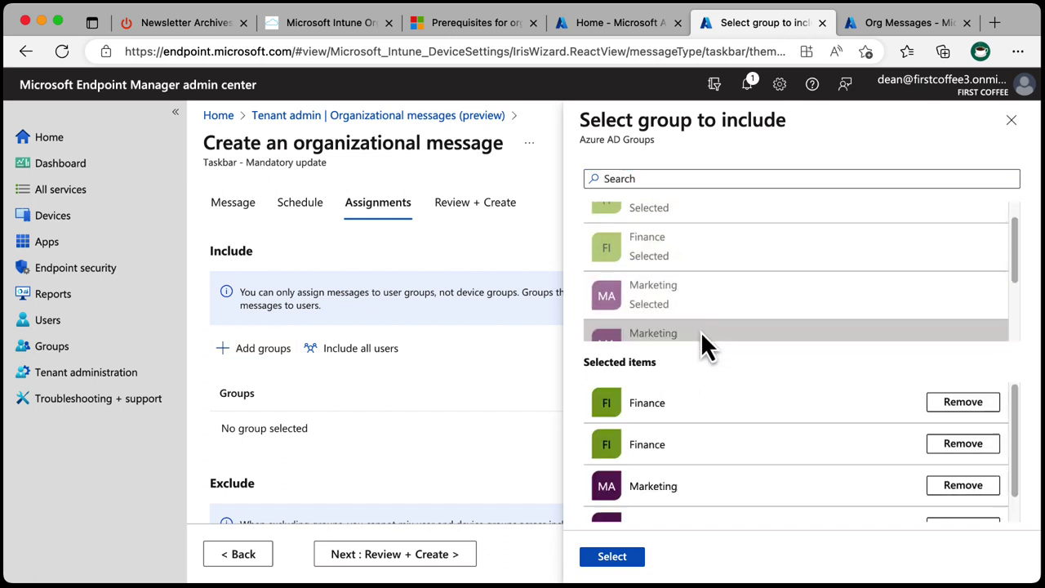
{"action": "left_click", "coordinate": [611, 556]}
{"action": "left_click", "coordinate": [451, 563]}
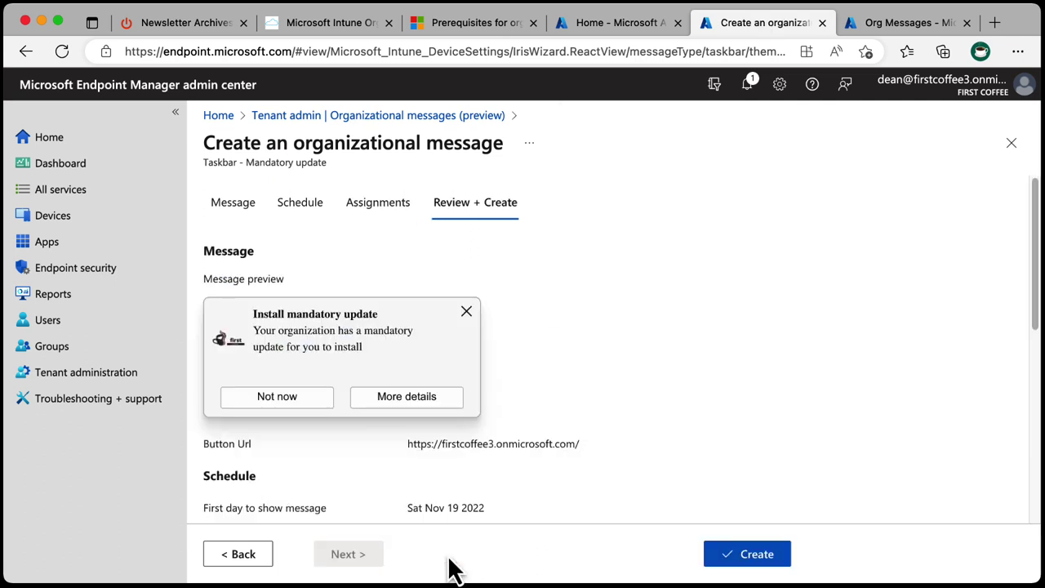
{"action": "left_click", "coordinate": [757, 555]}
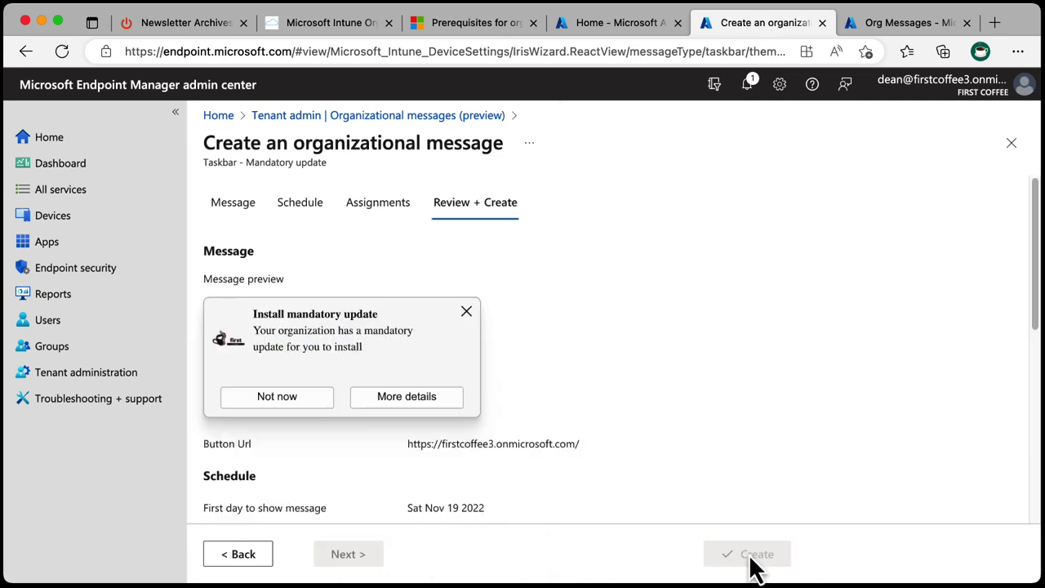
- Refresh the organizational messages list repeatedly to check whether the new Taskbar message is listed
{"action": "left_click", "coordinate": [498, 250]}
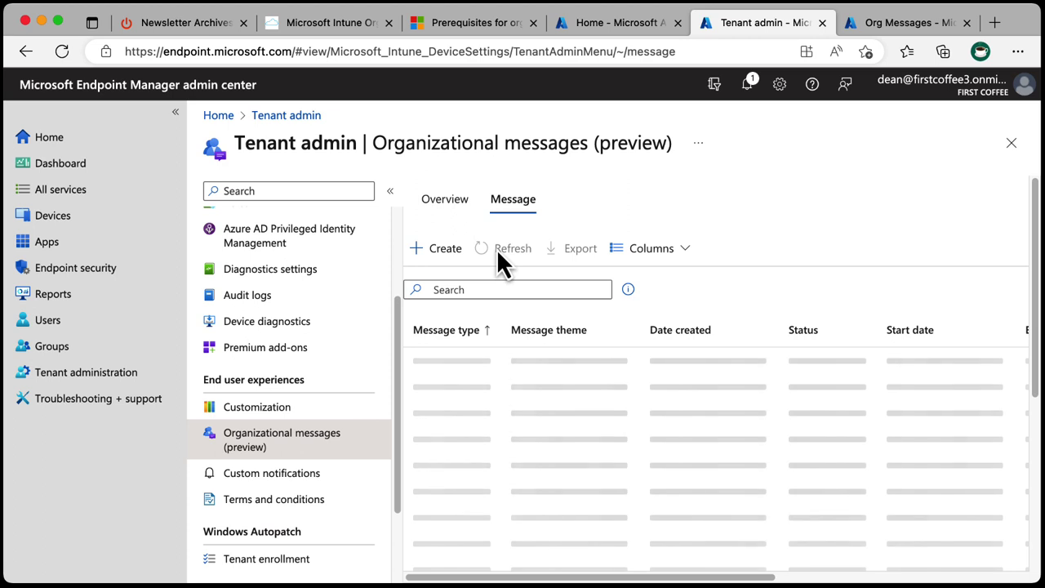
{"action": "left_click", "coordinate": [498, 250]}
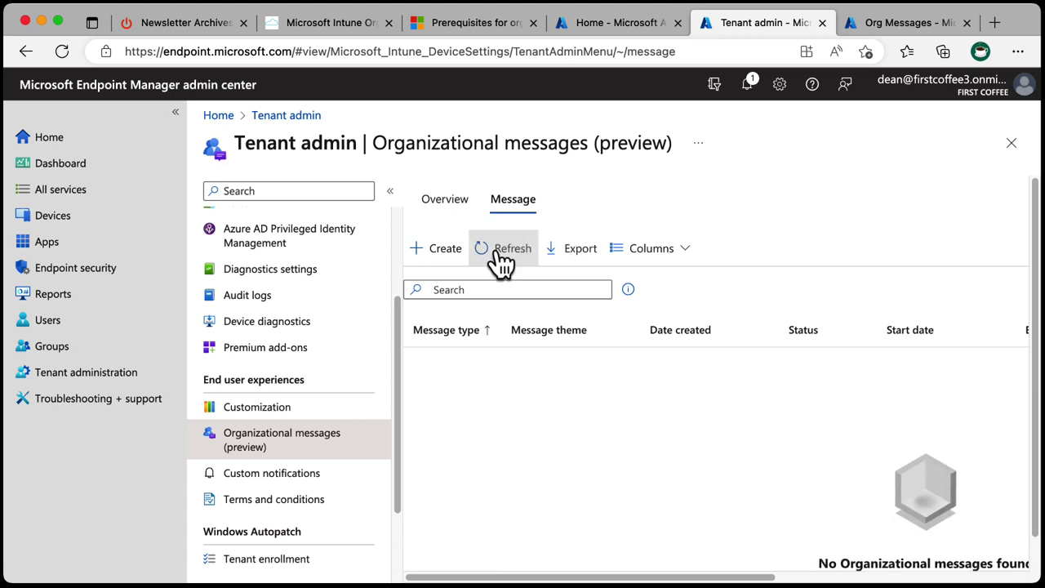
{"action": "left_click", "coordinate": [500, 250]}
{"action": "left_click", "coordinate": [498, 250]}
{"action": "left_click", "coordinate": [500, 250]}
{"action": "left_click", "coordinate": [500, 250]}
{"action": "left_click", "coordinate": [499, 250]}
{"action": "left_click", "coordinate": [500, 250]}
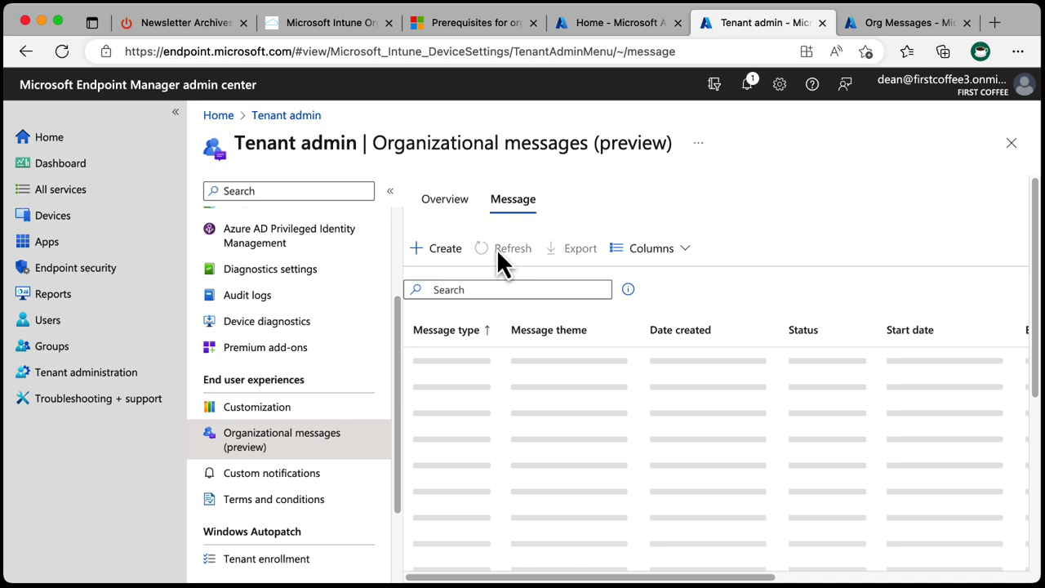
{"action": "left_click", "coordinate": [500, 250]}
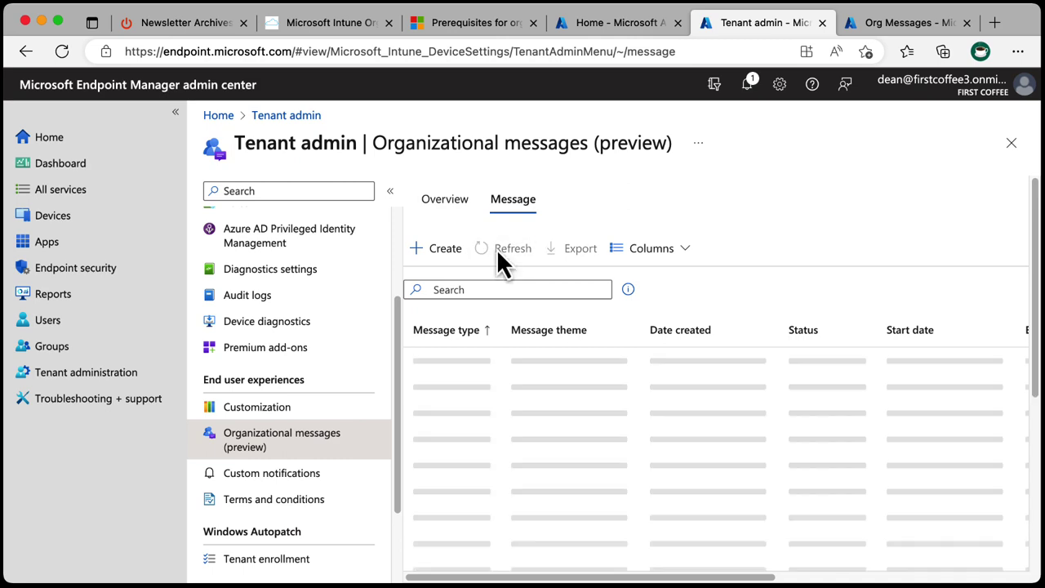
- Leave the organizational messages page, reopen it and reload its message list to check for the new message
{"action": "left_click", "coordinate": [320, 423]}
{"action": "left_click", "coordinate": [317, 449]}
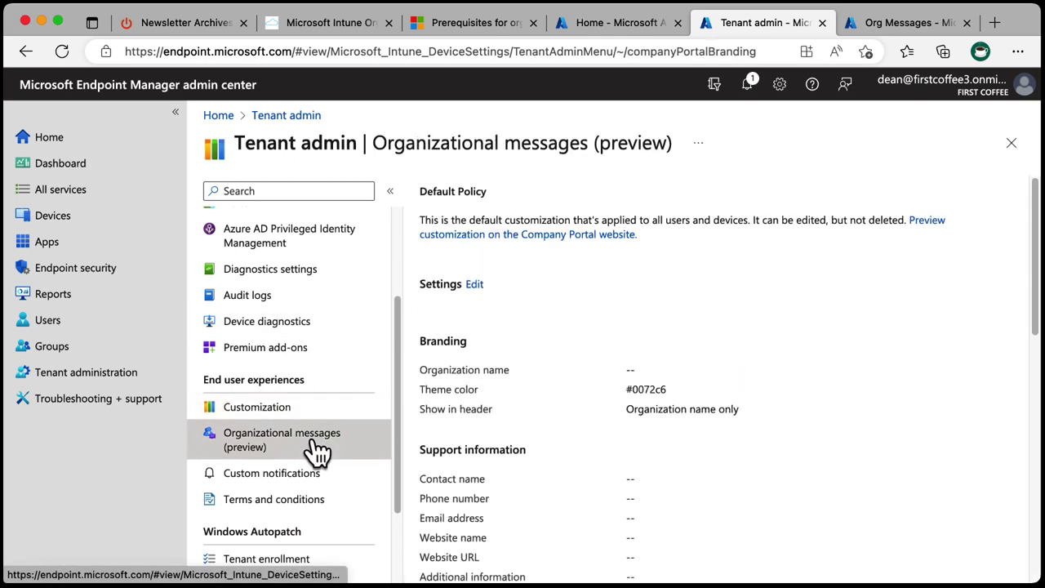
{"action": "left_click", "coordinate": [527, 202]}
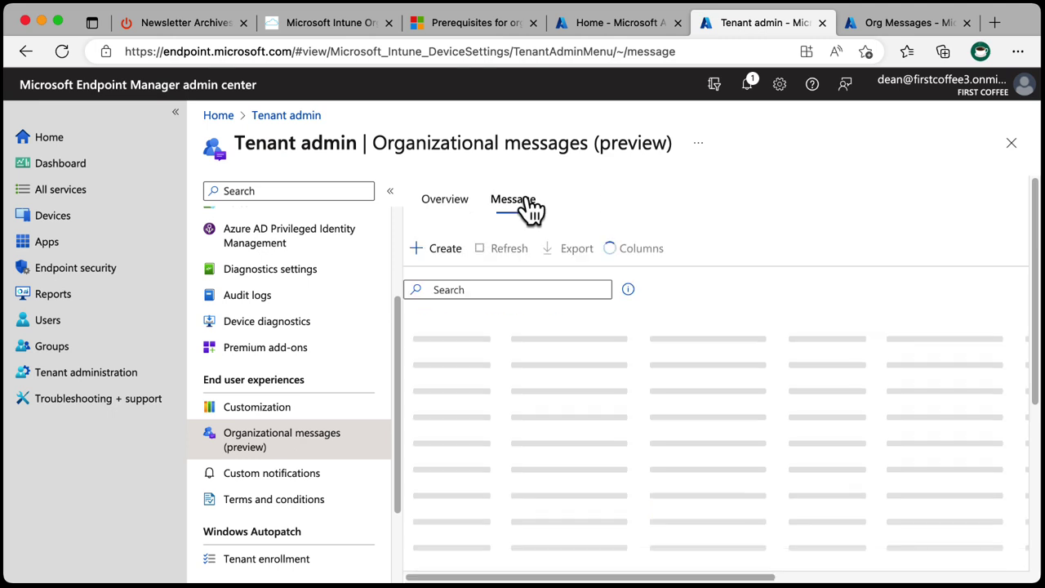